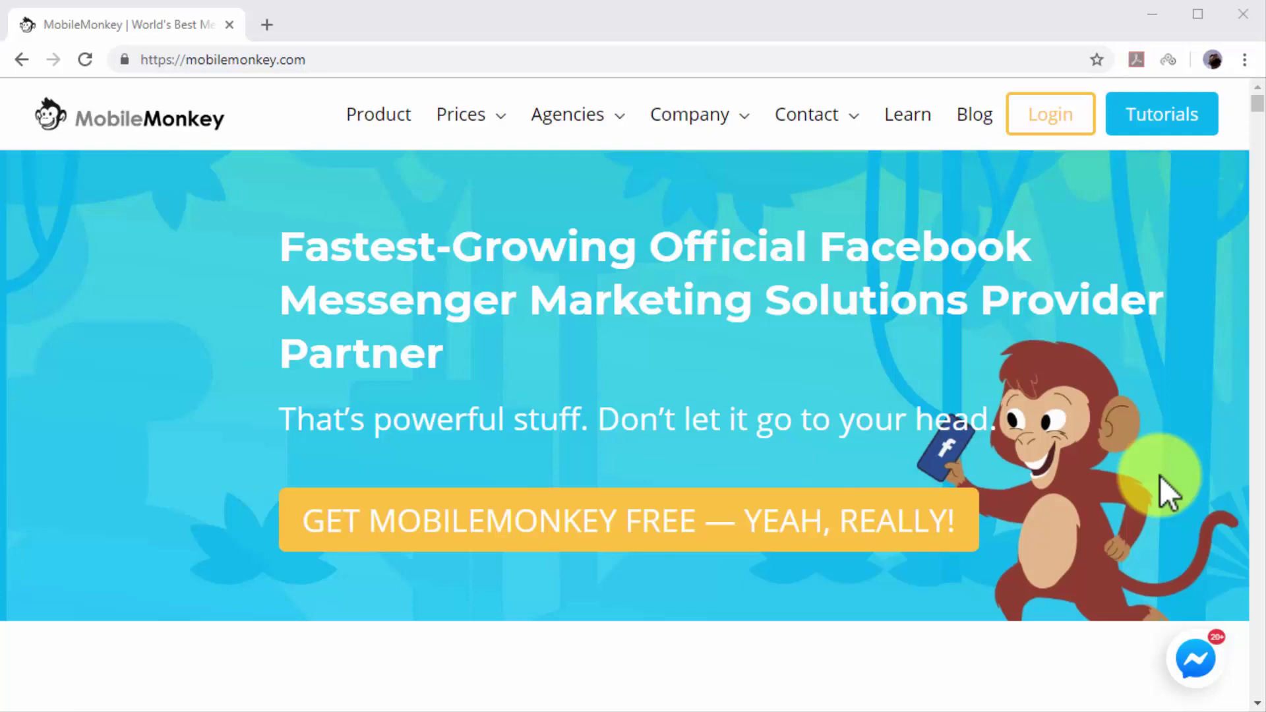
# Step: Sign up for a free MobileMonkey account to reach the Facebook Page connection screen
pyautogui.click(948, 513)
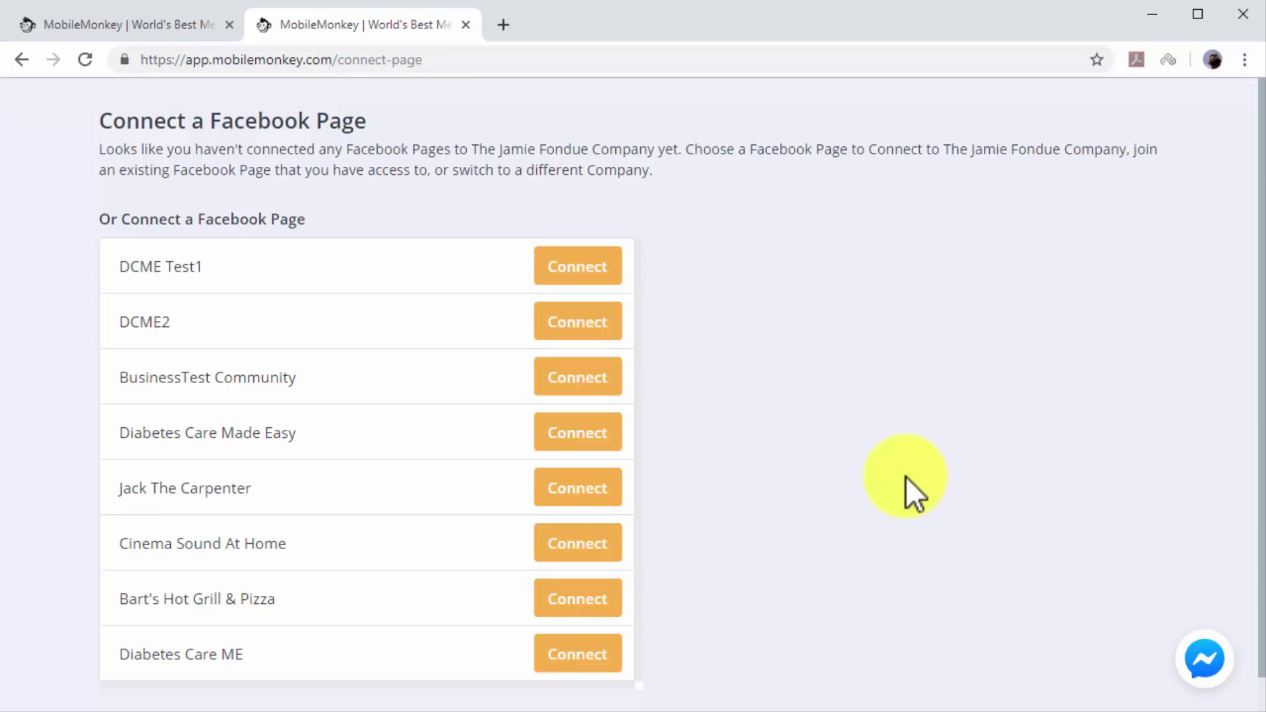
# Step: Connect the Diabetes Care ME page and create its first bot using the Start from scratch template
pyautogui.scroll(-1, 851, 597)
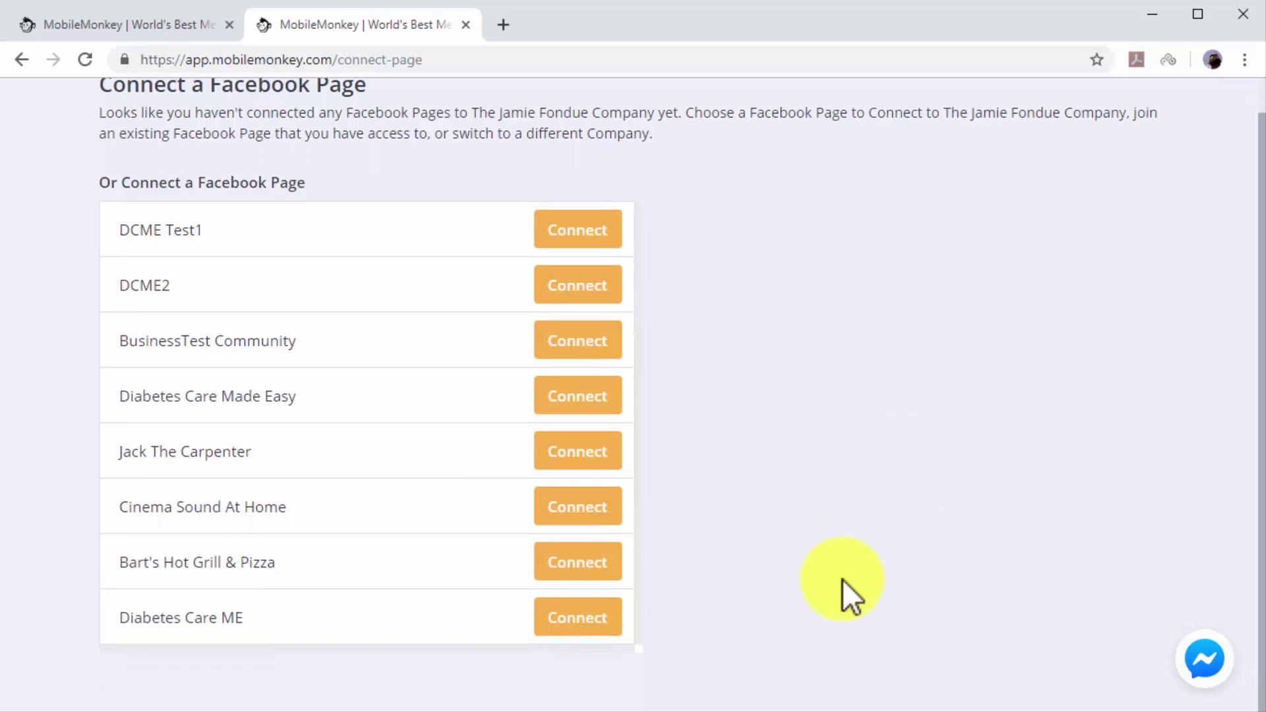
pyautogui.click(574, 614)
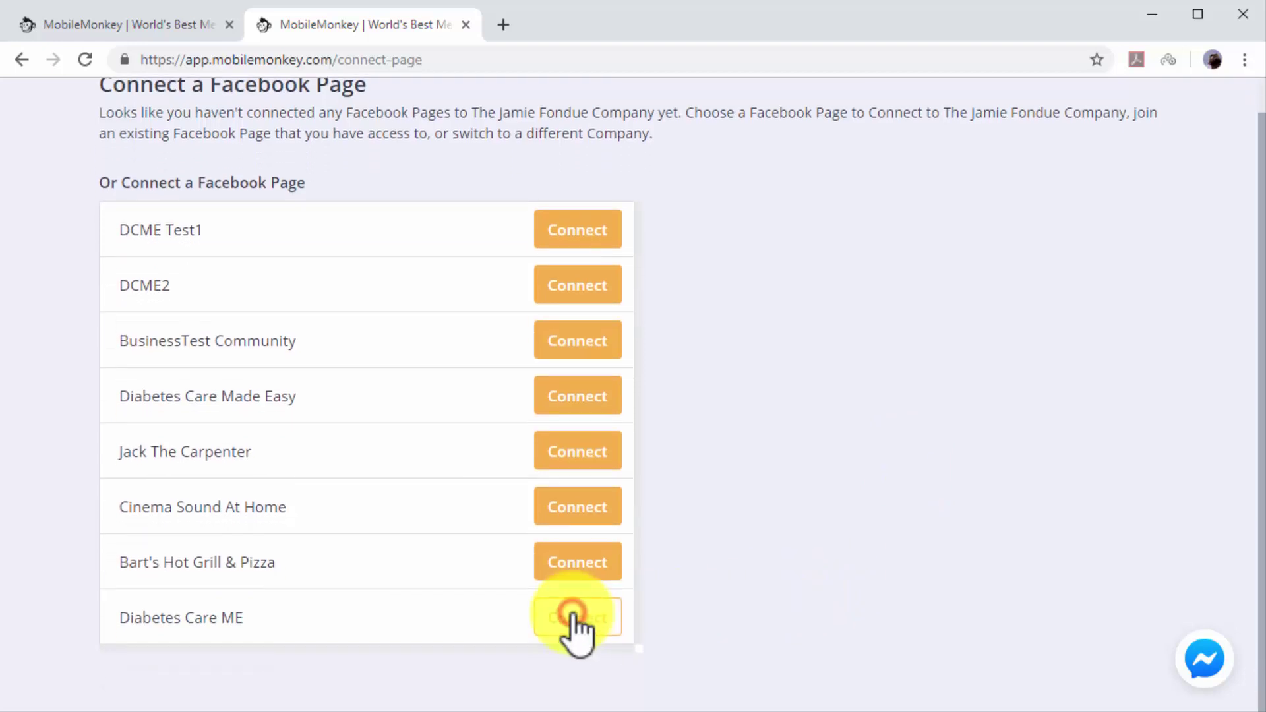
pyautogui.click(574, 615)
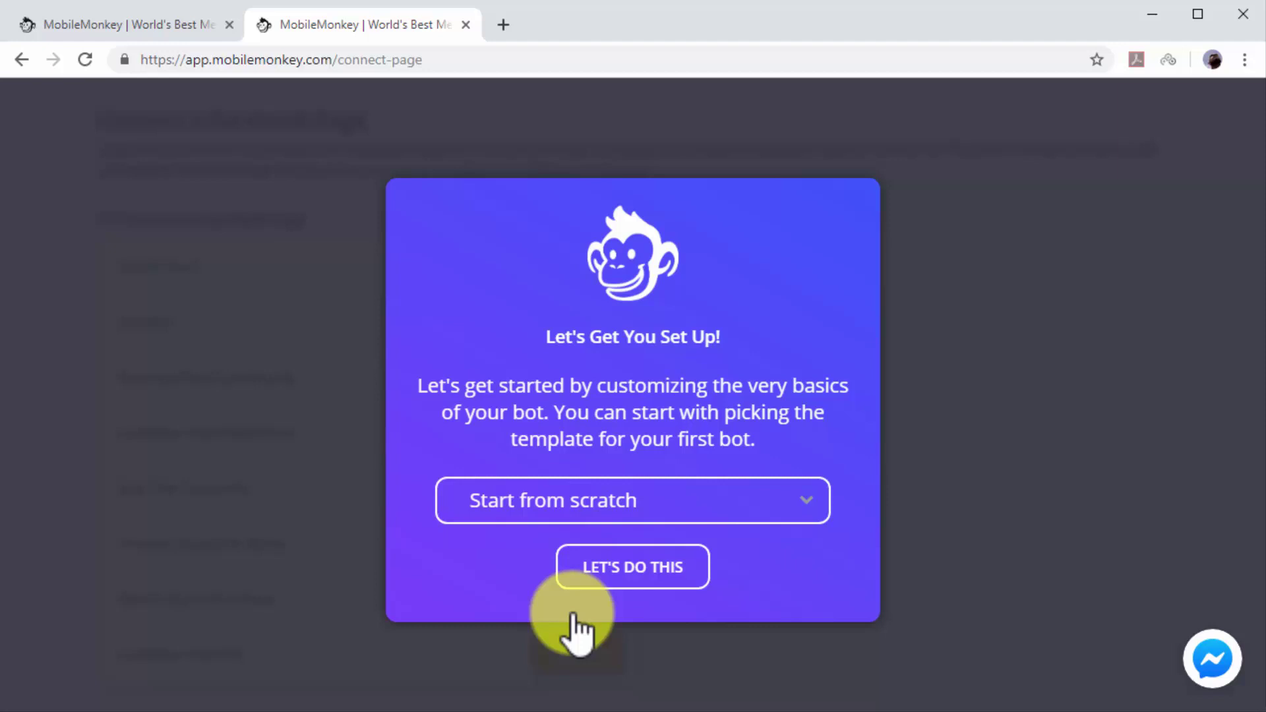
pyautogui.click(760, 514)
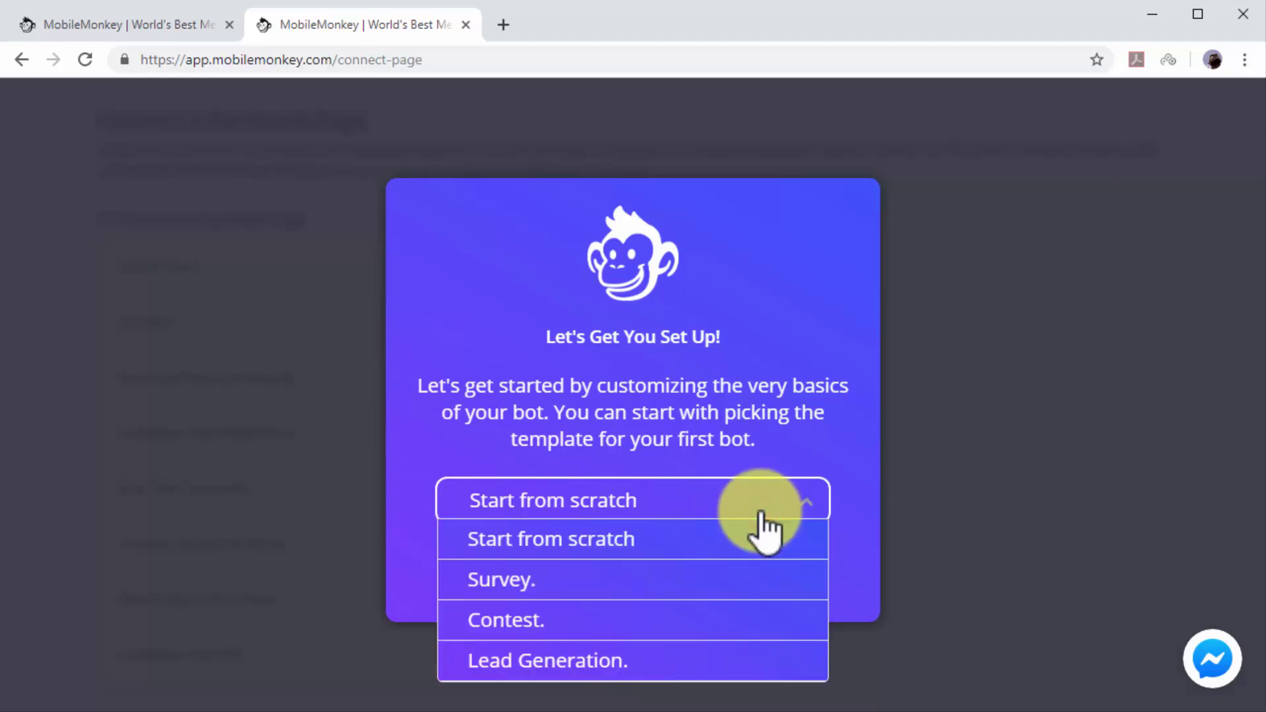
pyautogui.click(759, 540)
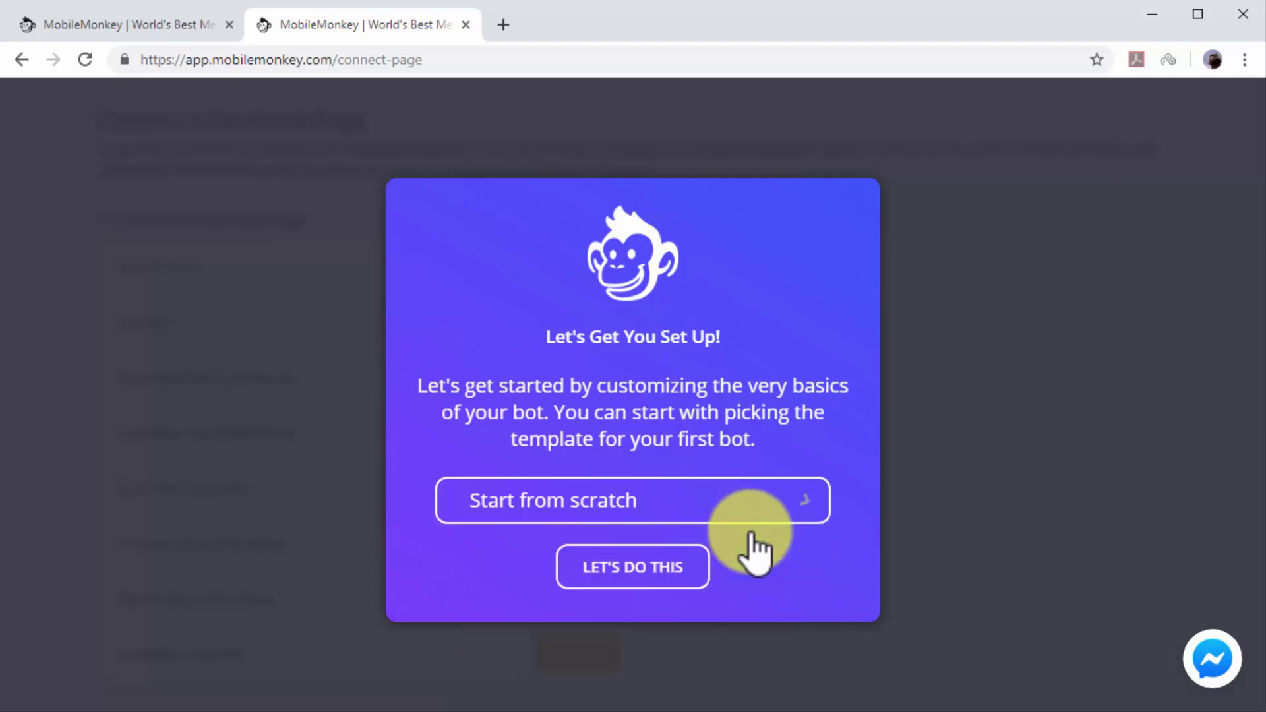
pyautogui.click(686, 571)
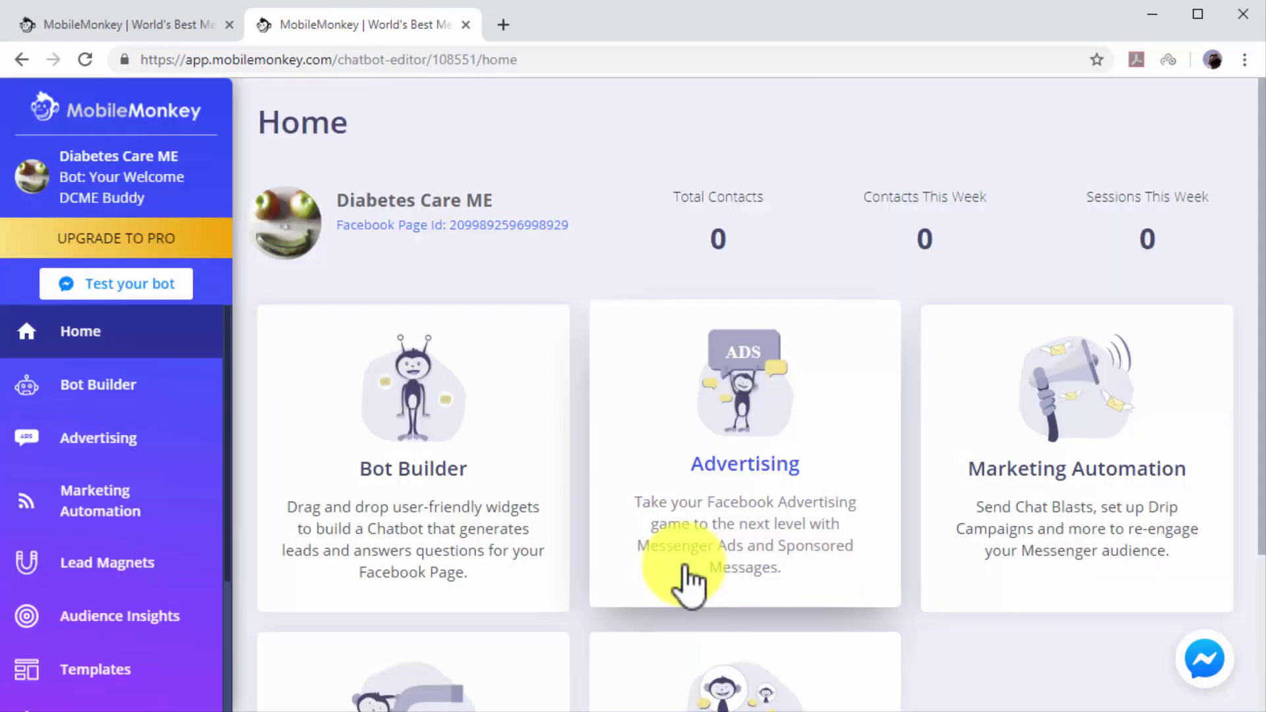
# Step: Rename the bot to 'Diabetes Care Made Easy' in the chatbot settings
pyautogui.scroll(-2, 252, 561)
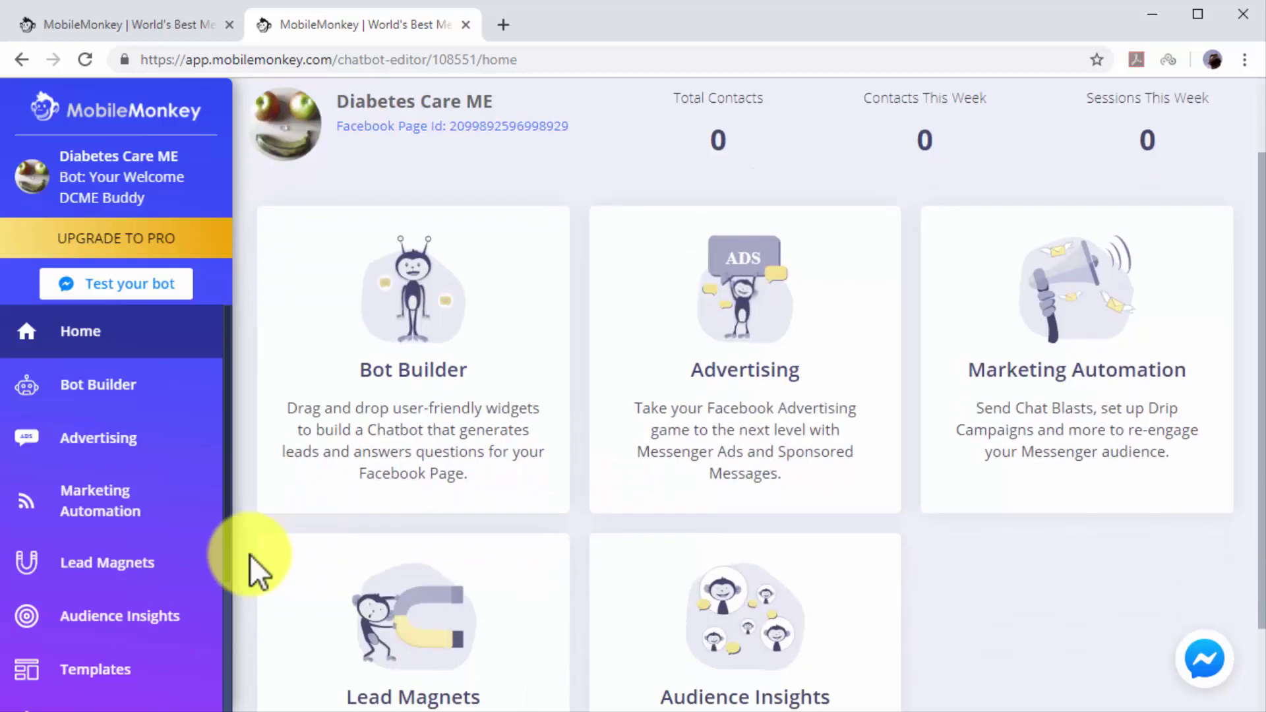
pyautogui.scroll(-3, 208, 529)
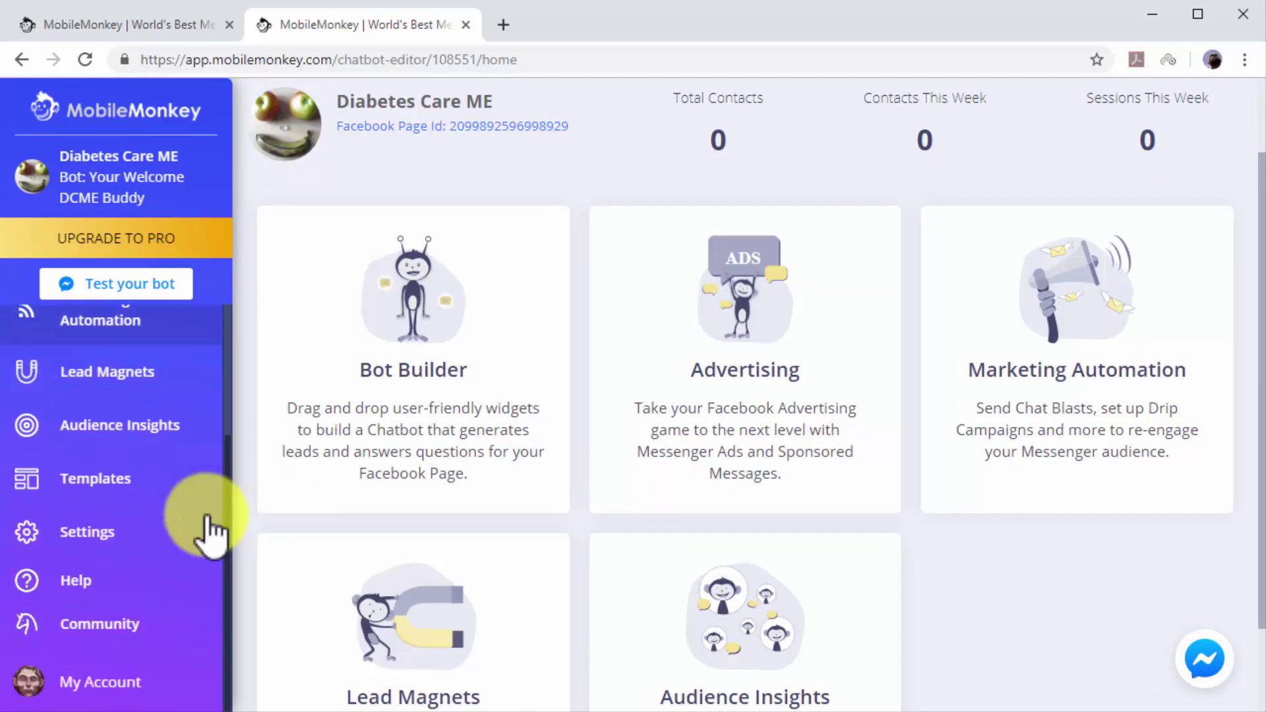
pyautogui.click(196, 527)
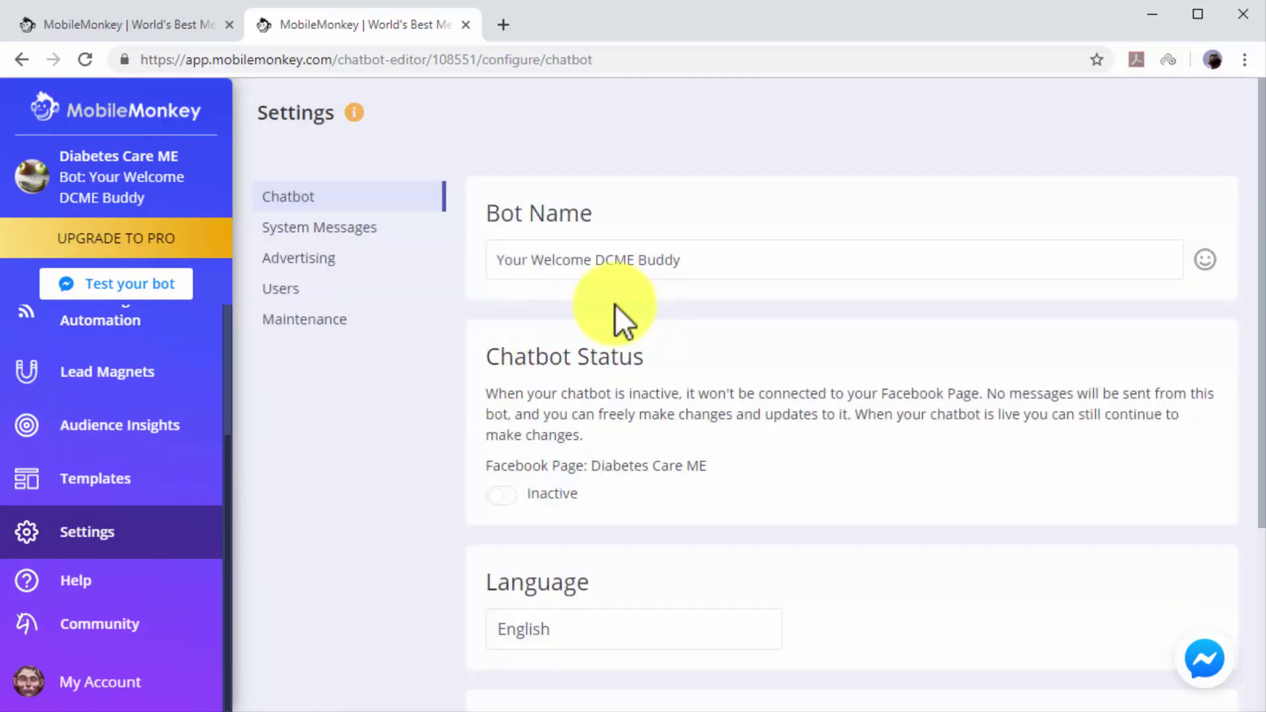
pyautogui.click(702, 270)
pyautogui.press('BackSpace')
pyautogui.press('BackSpace')
pyautogui.press('BackSpace')
pyautogui.press('BackSpace')
pyautogui.press('BackSpace')
pyautogui.press('BackSpace')
pyautogui.press('BackSpace')
pyautogui.press('BackSpace')
pyautogui.press('BackSpace')
pyautogui.press('BackSpace')
pyautogui.press('BackSpace')
pyautogui.press('BackSpace')
pyautogui.press('BackSpace')
pyautogui.press('BackSpace')
pyautogui.press('BackSpace')
pyautogui.press('BackSpace')
pyautogui.press('BackSpace')
pyautogui.press('BackSpace')
pyautogui.press('BackSpace')
pyautogui.press('BackSpace')
pyautogui.write('Diab')
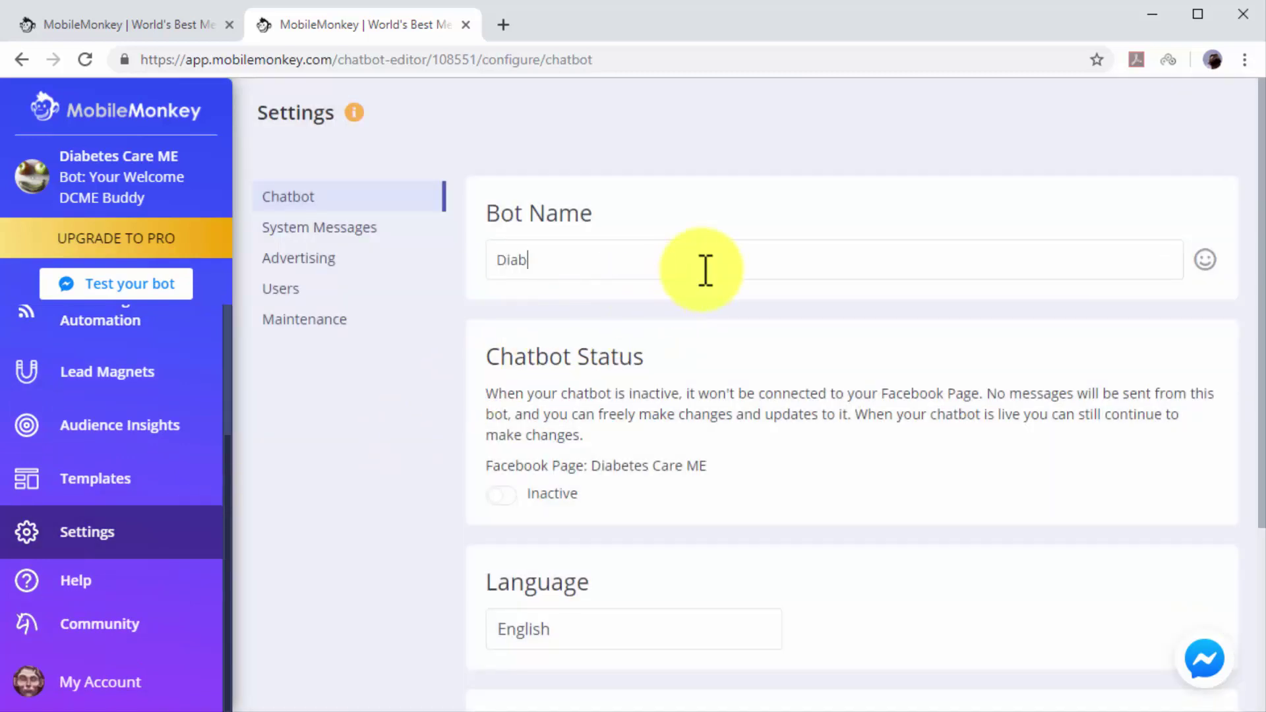
pyautogui.write('etes Care Made Easy')
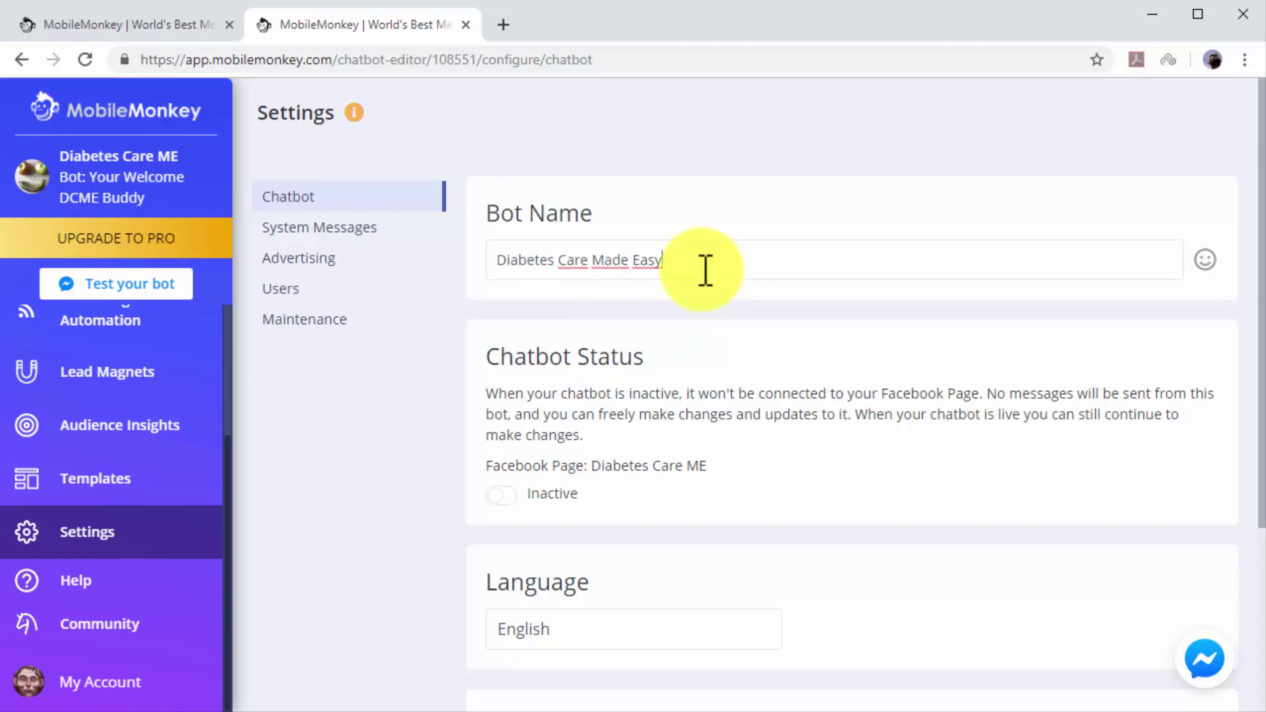
pyautogui.click(548, 497)
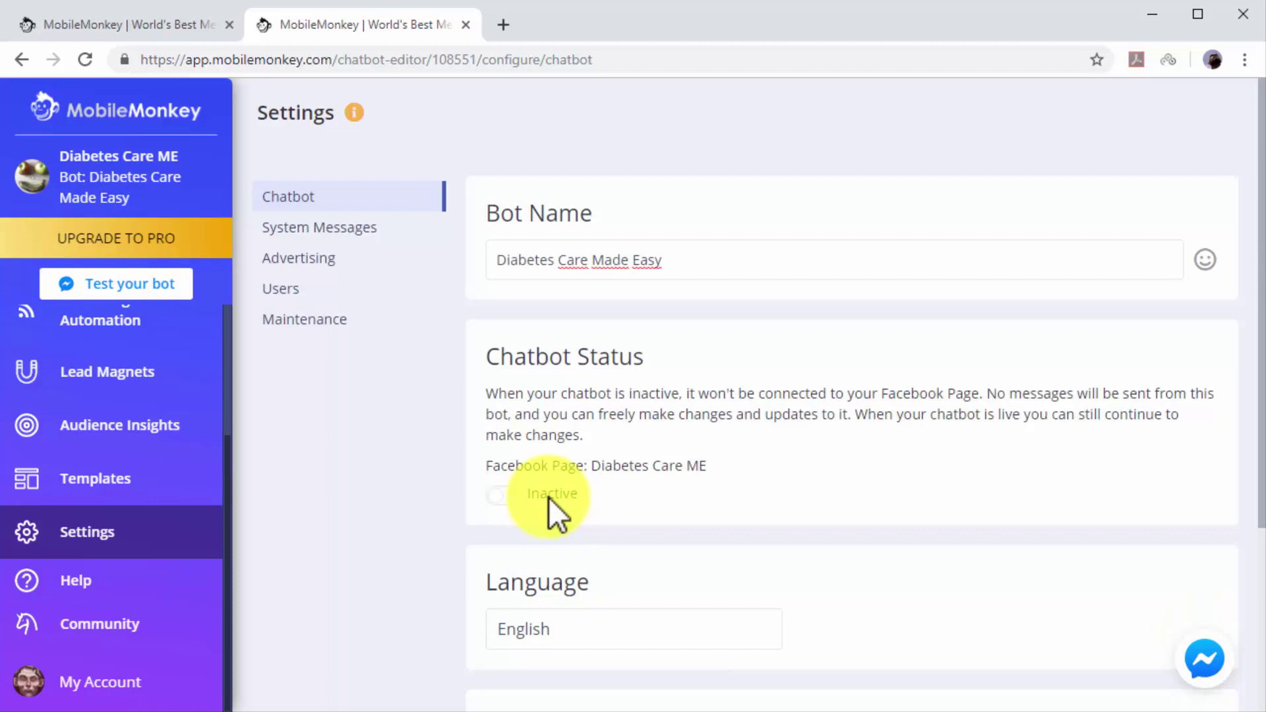
# Step: Switch the chatbot status to Active and keep English as the bot language
pyautogui.click(515, 496)
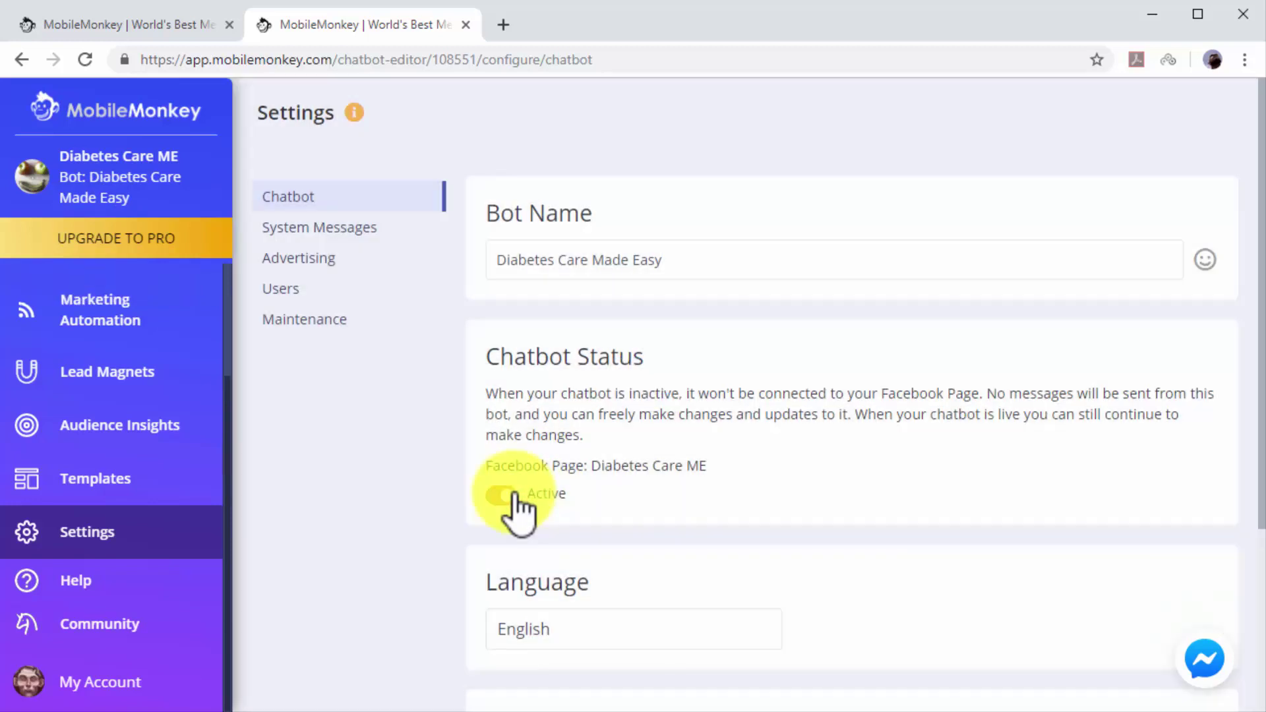
pyautogui.scroll(-3, 838, 511)
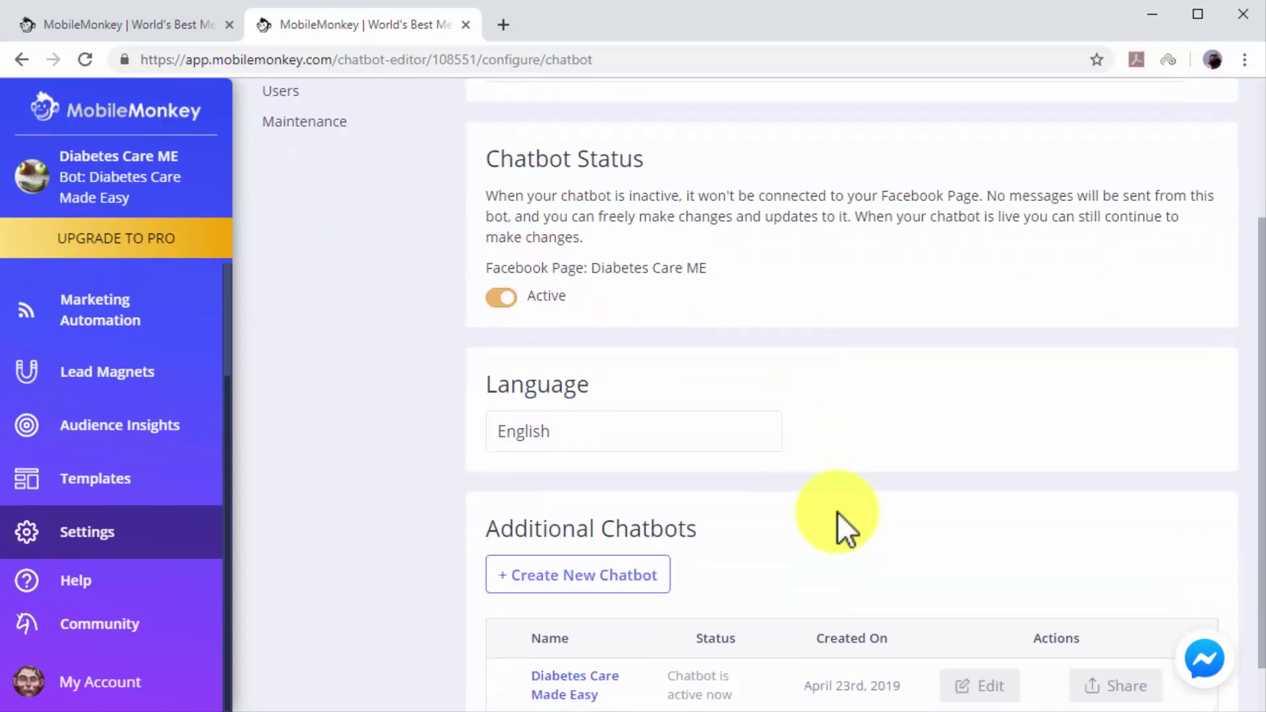
pyautogui.click(738, 441)
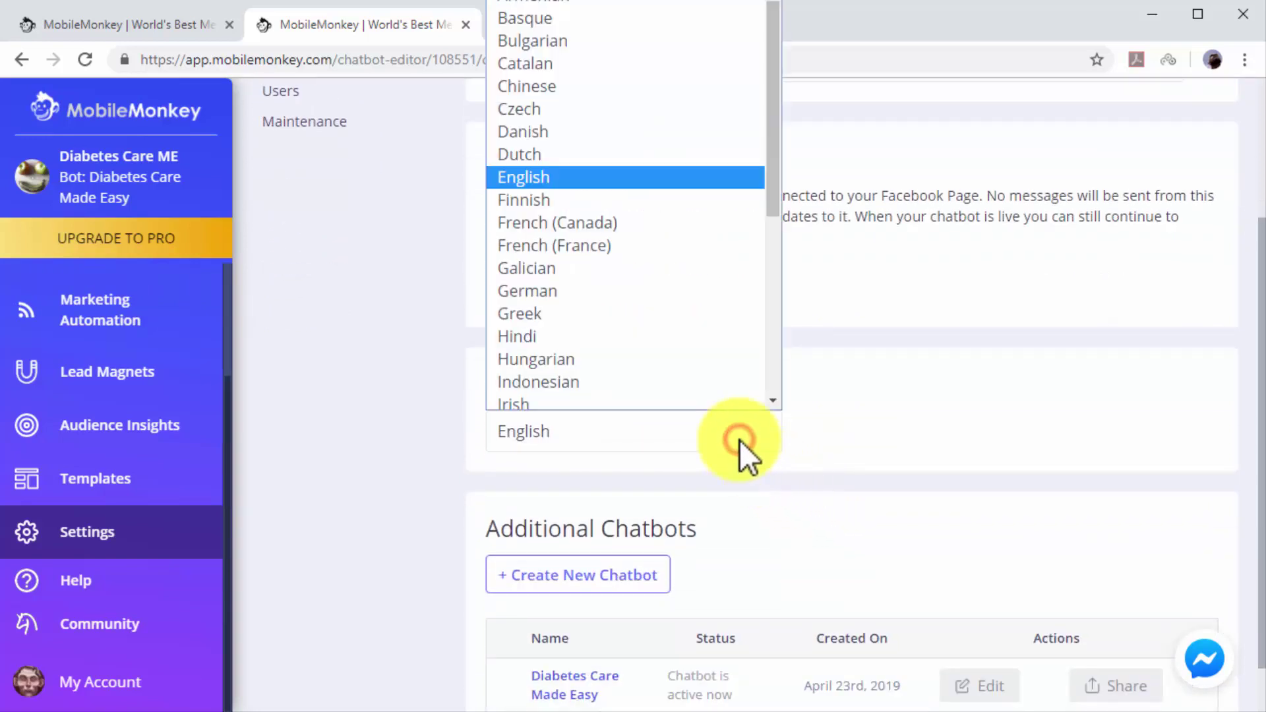
pyautogui.click(738, 440)
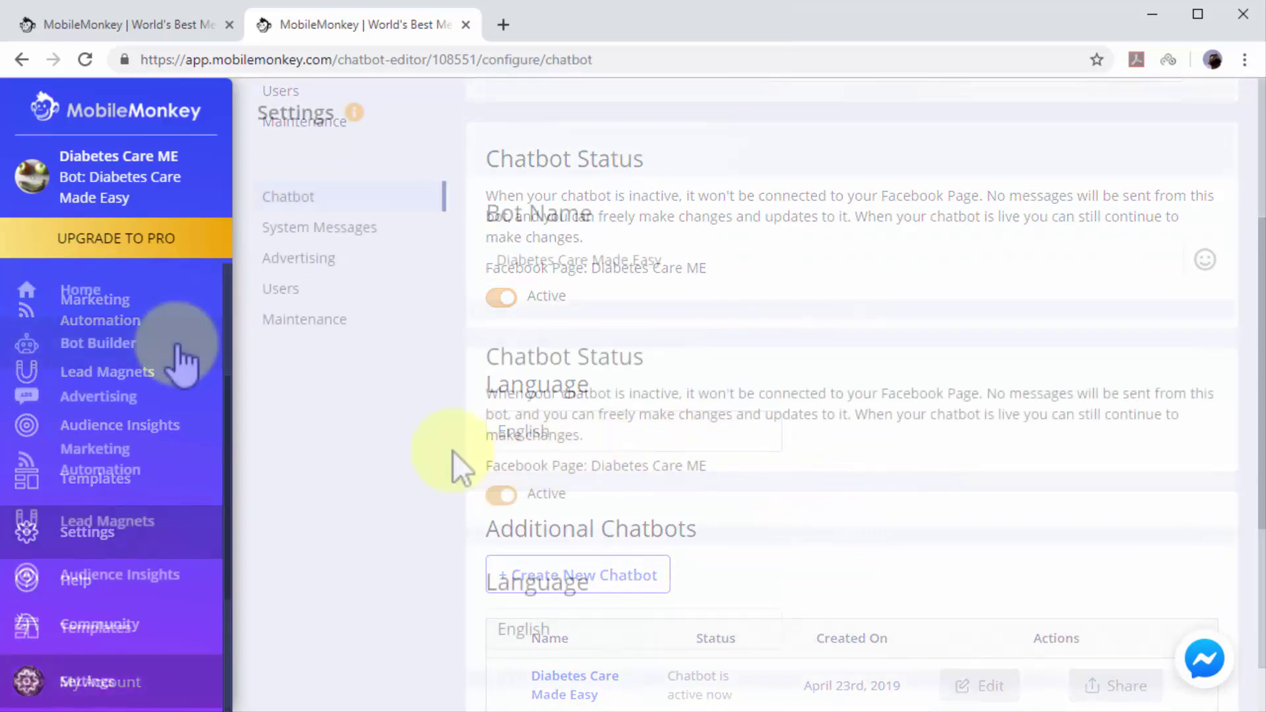
# Step: Go to the Bot Builder and open the Dialogues editor on the Welcome Dialogue
pyautogui.click(178, 345)
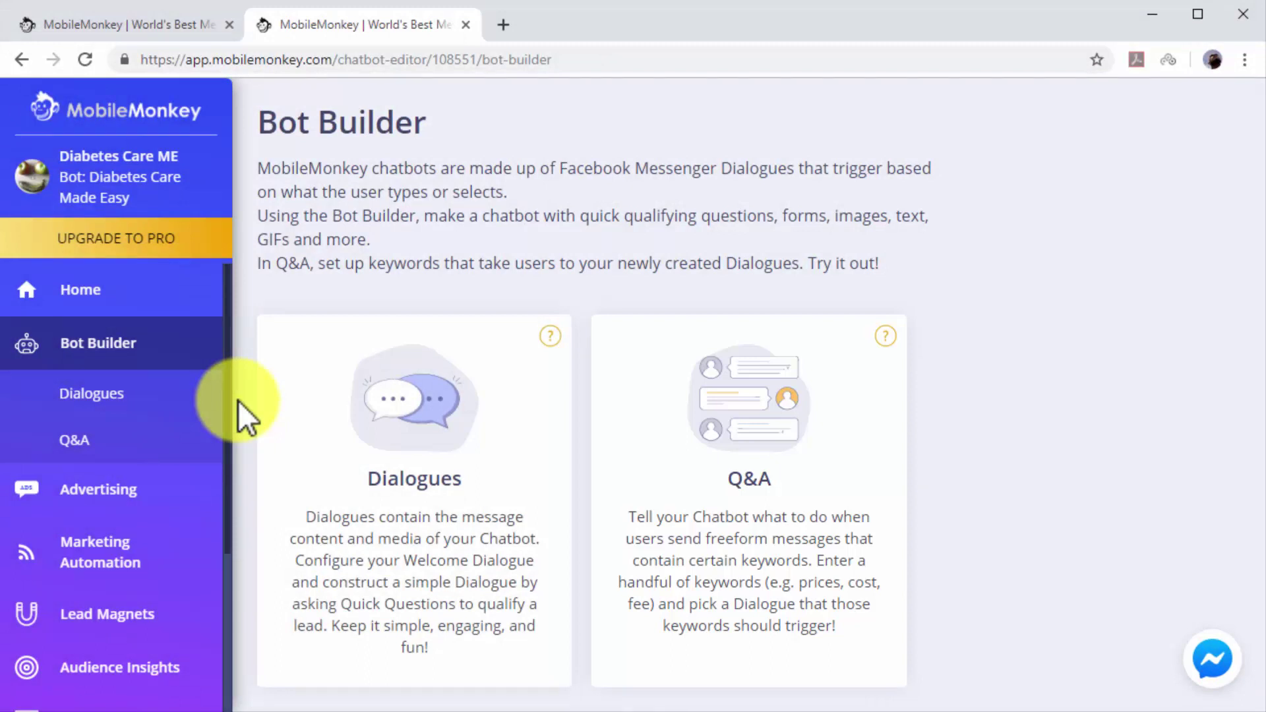
pyautogui.click(354, 516)
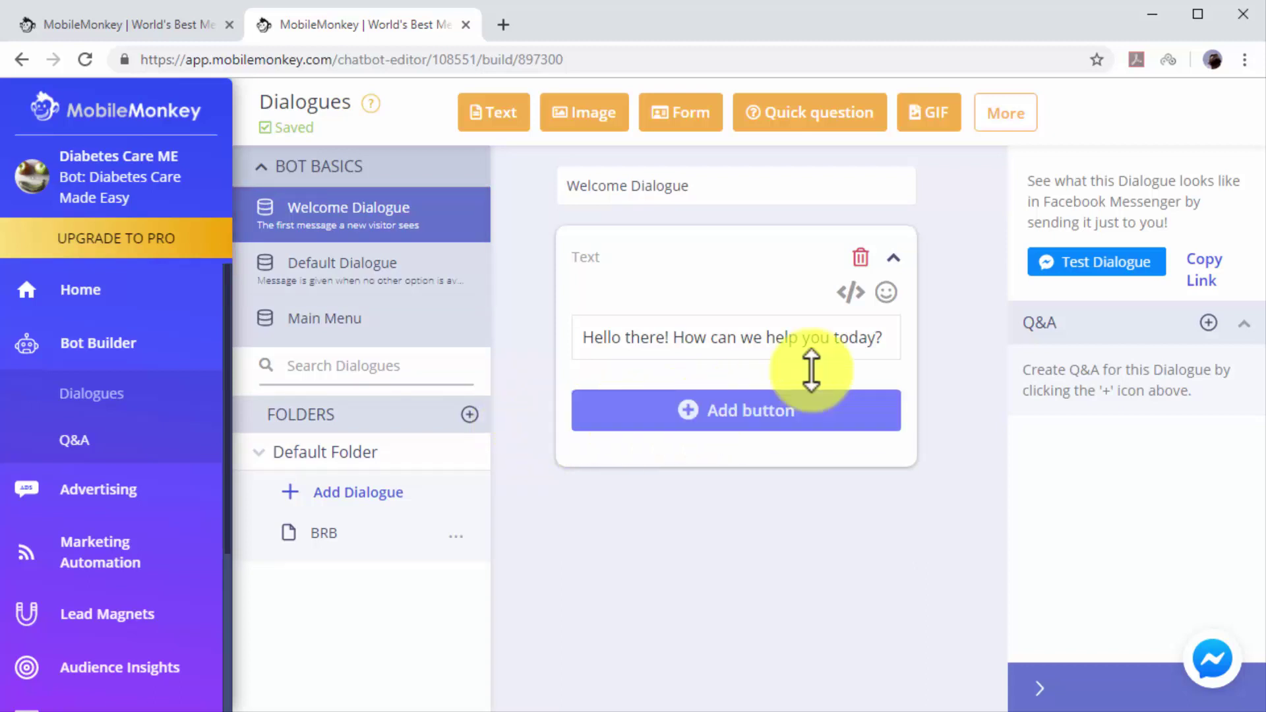
# Step: Replace the Welcome Dialogue greeting with 'Hi There! Feel free to look around!'
pyautogui.click(882, 330)
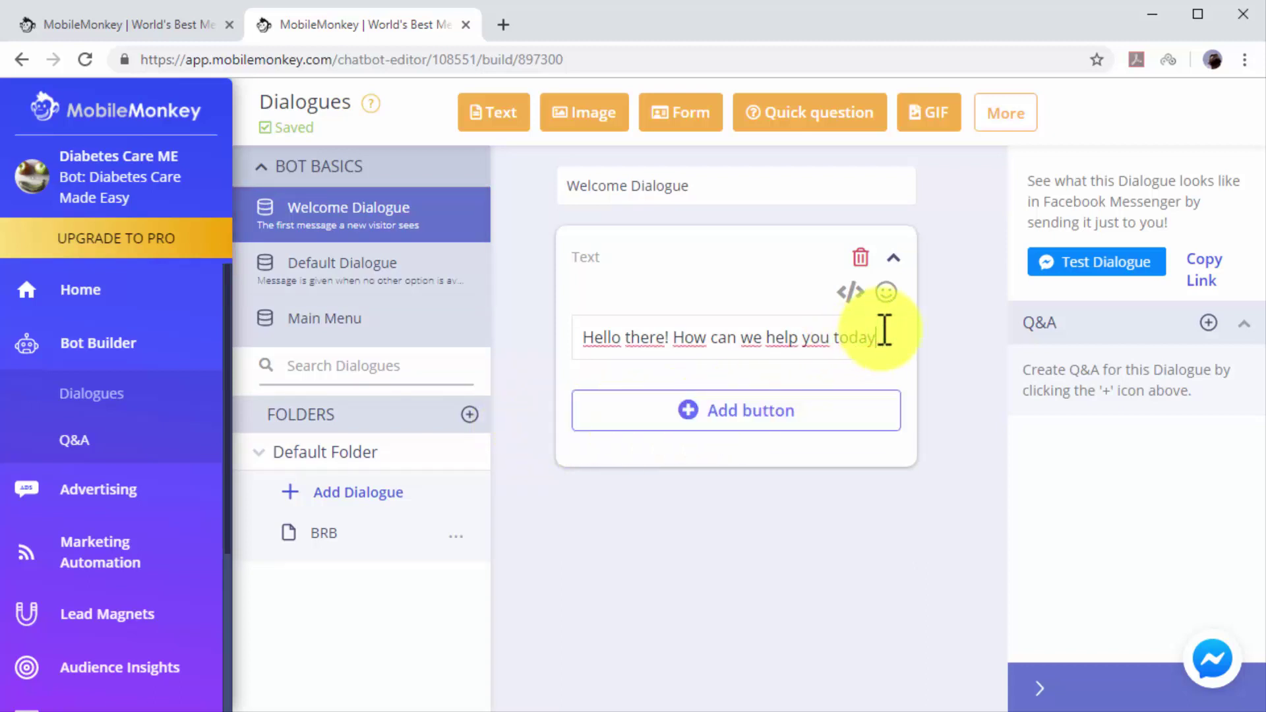
pyautogui.press('BackSpace')
pyautogui.press('BackSpace')
pyautogui.press('BackSpace')
pyautogui.press('BackSpace')
pyautogui.press('BackSpace')
pyautogui.press('BackSpace')
pyautogui.press('BackSpace')
pyautogui.press('BackSpace')
pyautogui.press('BackSpace')
pyautogui.press('BackSpace')
pyautogui.press('BackSpace')
pyautogui.press('BackSpace')
pyautogui.press('BackSpace')
pyautogui.press('BackSpace')
pyautogui.press('BackSpace')
pyautogui.press('BackSpace')
pyautogui.press('BackSpace')
pyautogui.press('BackSpace')
pyautogui.press('BackSpace')
pyautogui.press('BackSpace')
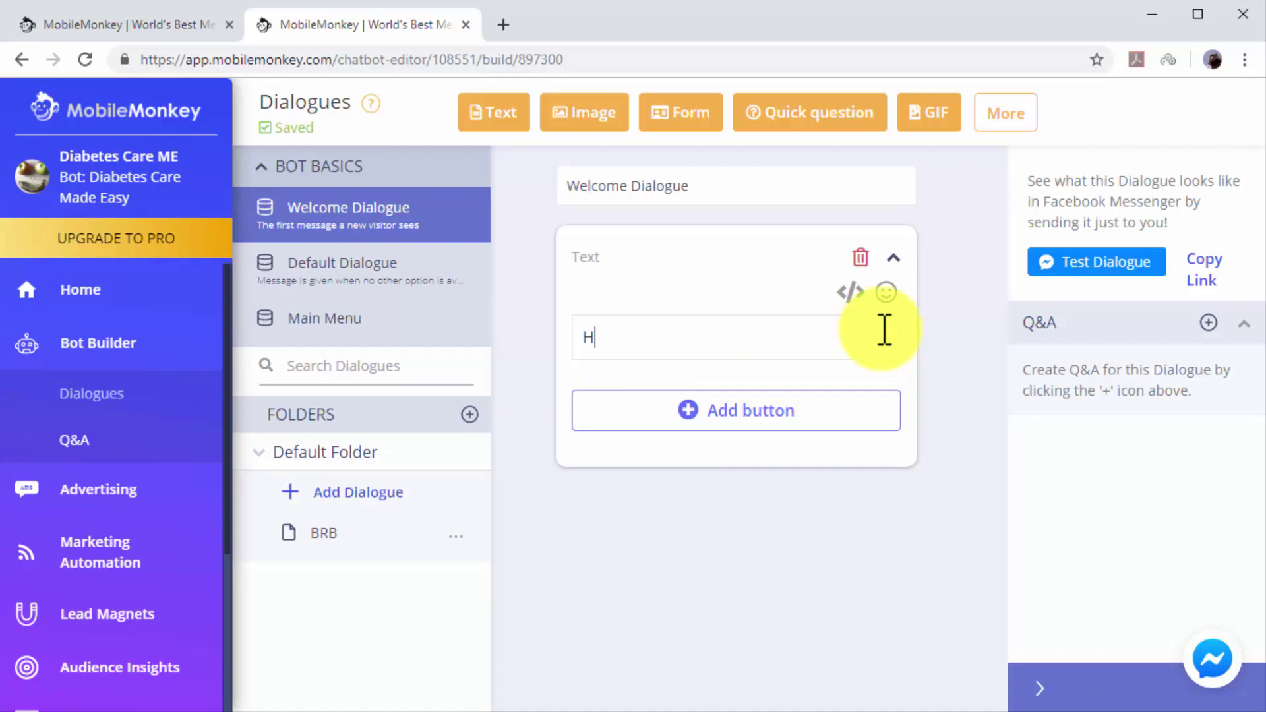
pyautogui.write('i There! Feel free to look around!')
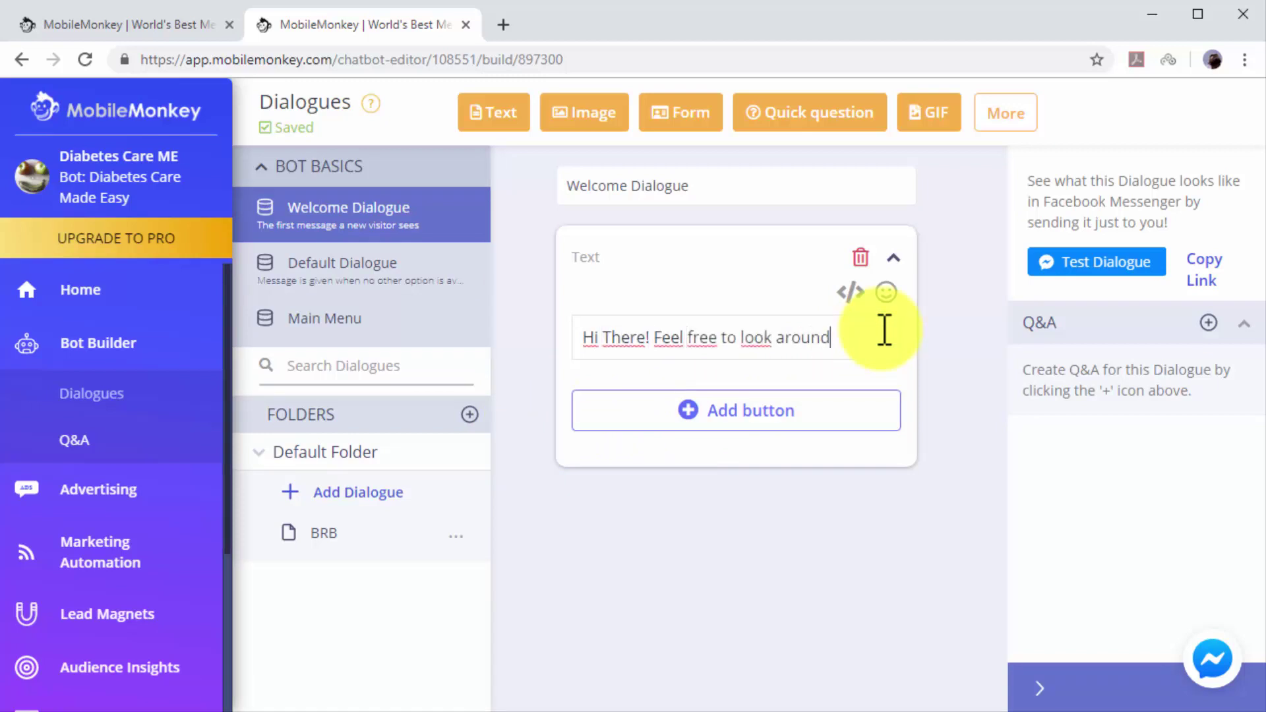
# Step: Replace the Default Dialogue's Alrighty message with the pasted 'Thanks! Please give us a sec…' text
pyautogui.click(409, 282)
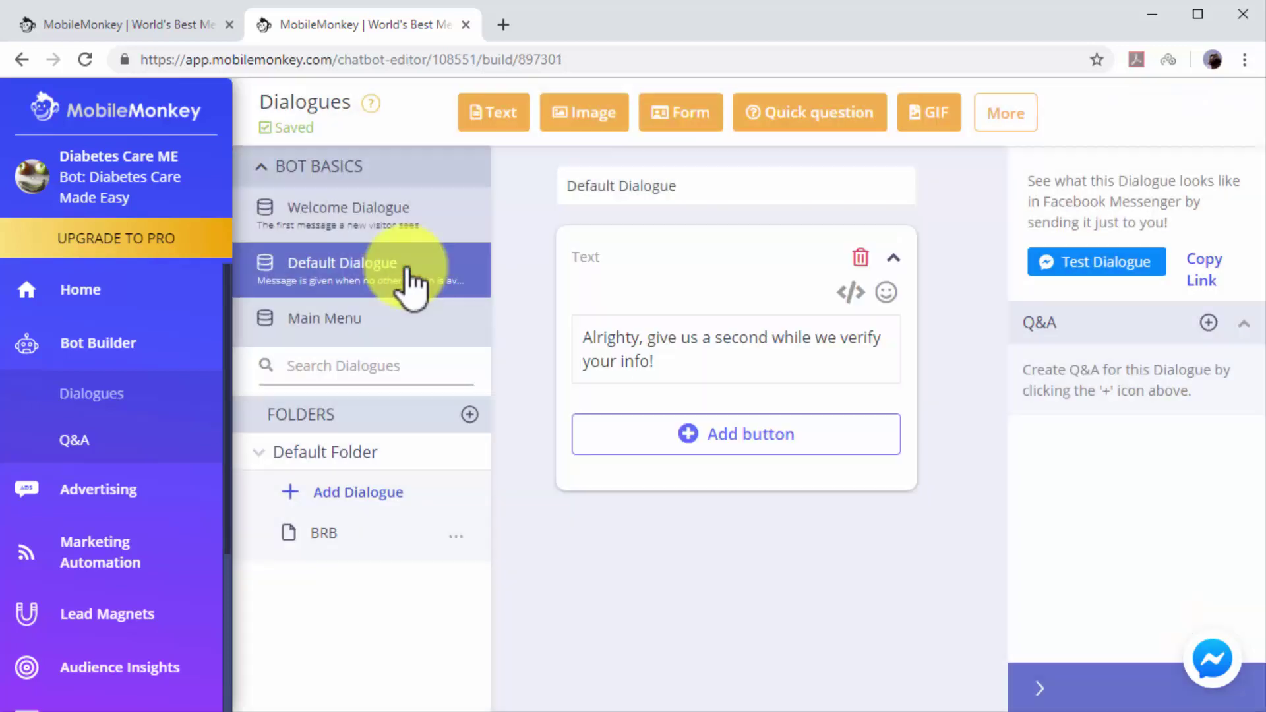
pyautogui.click(699, 373)
pyautogui.press('BackSpace')
pyautogui.press('BackSpace')
pyautogui.press('BackSpace')
pyautogui.press('BackSpace')
pyautogui.press('BackSpace')
pyautogui.press('BackSpace')
pyautogui.press('BackSpace')
pyautogui.press('BackSpace')
pyautogui.press('BackSpace')
pyautogui.press('BackSpace')
pyautogui.press('BackSpace')
pyautogui.press('BackSpace')
pyautogui.press('BackSpace')
pyautogui.press('BackSpace')
pyautogui.press('BackSpace')
pyautogui.press('BackSpace')
pyautogui.press('BackSpace')
pyautogui.press('BackSpace')
pyautogui.press('BackSpace')
pyautogui.press('BackSpace')
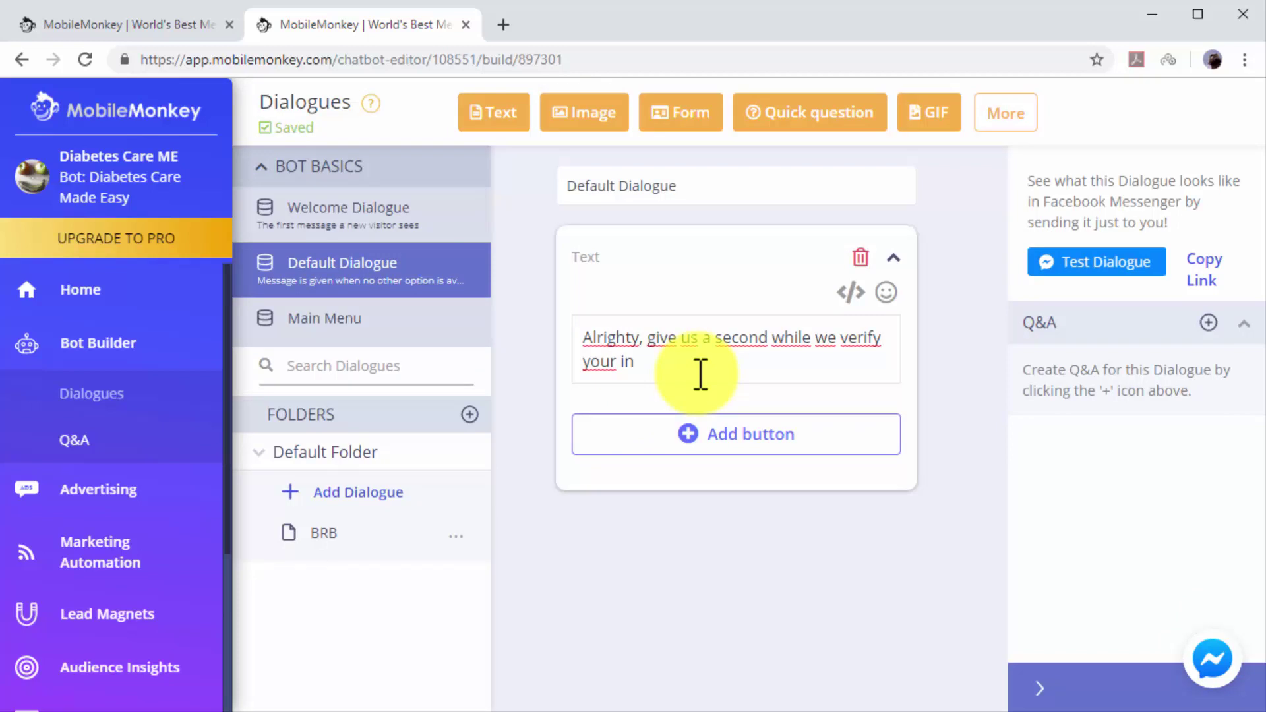
pyautogui.press('BackSpace')
pyautogui.press('BackSpace')
pyautogui.press('BackSpace')
pyautogui.press('BackSpace')
pyautogui.press('BackSpace')
pyautogui.press('BackSpace')
pyautogui.press('BackSpace')
pyautogui.press('BackSpace')
pyautogui.press('BackSpace')
pyautogui.press('BackSpace')
pyautogui.press('BackSpace')
pyautogui.press('BackSpace')
pyautogui.press('BackSpace')
pyautogui.press('BackSpace')
pyautogui.press('BackSpace')
pyautogui.press('BackSpace')
pyautogui.press('BackSpace')
pyautogui.press('BackSpace')
pyautogui.press('BackSpace')
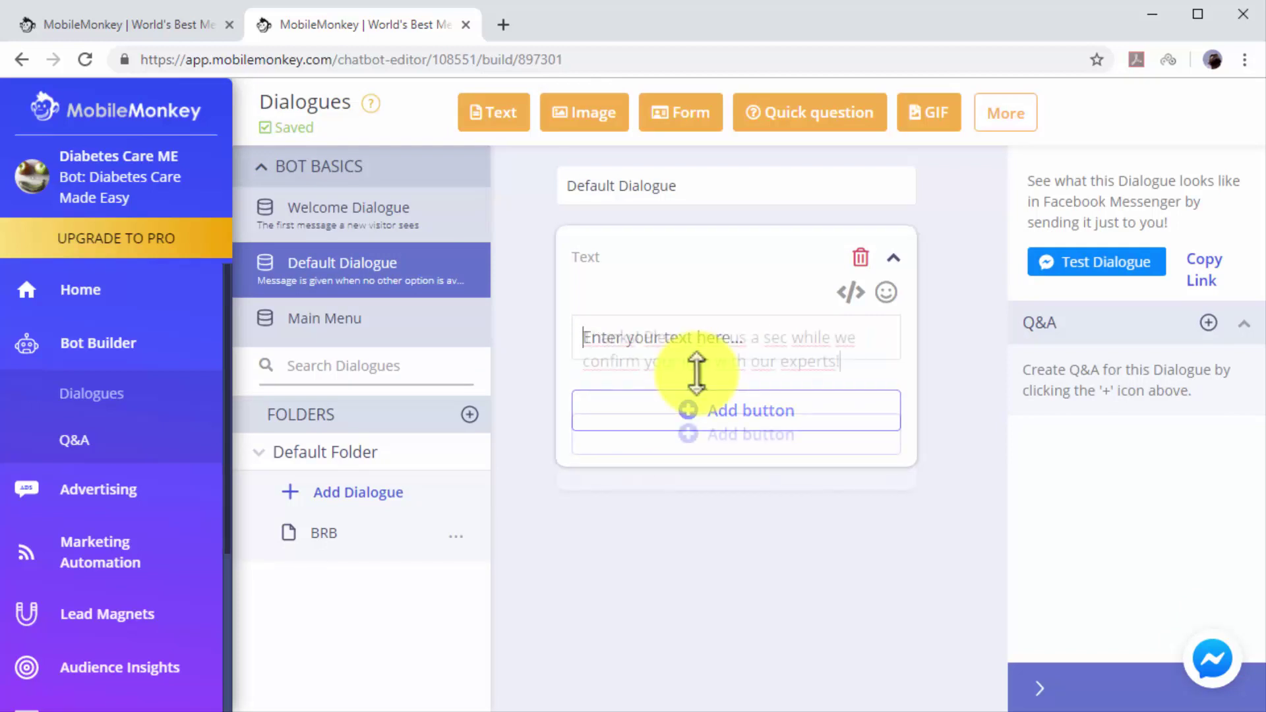
pyautogui.write('Thanks! Please give us a sec while we confirm your info with our experts!')
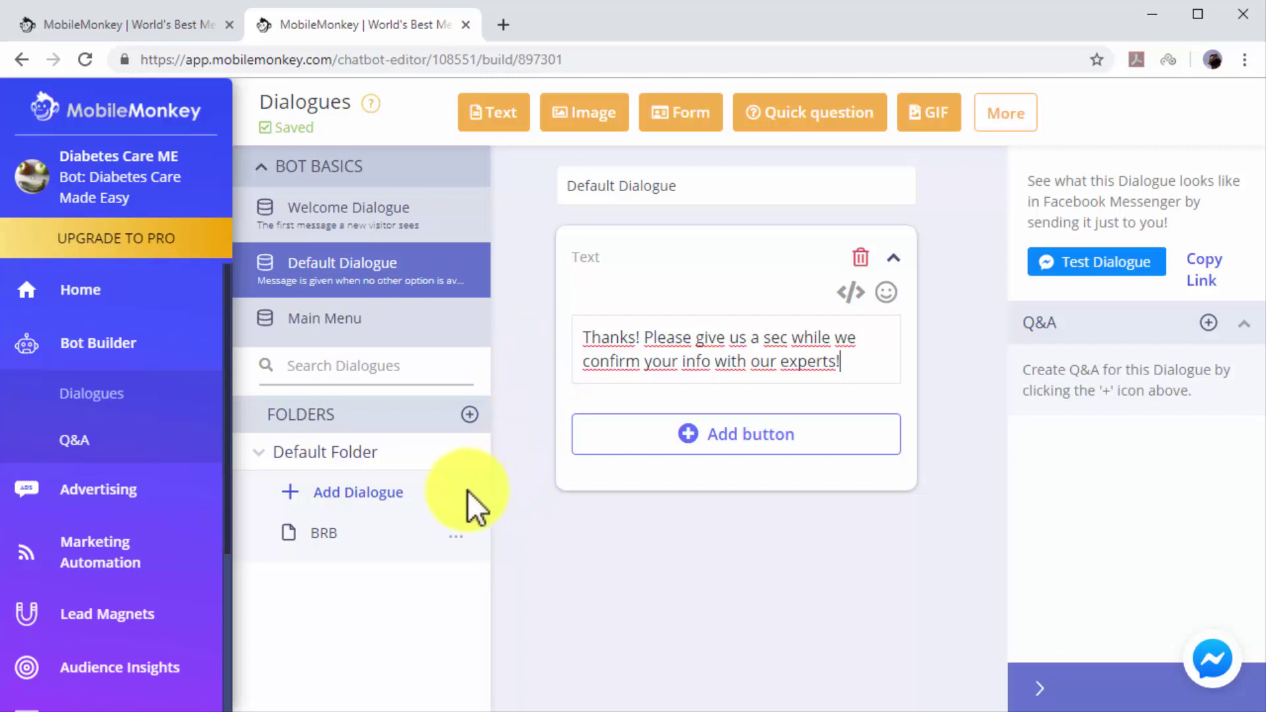
# Step: Add a dialogue named 'Support Message 1' to the Default Folder
pyautogui.click(386, 507)
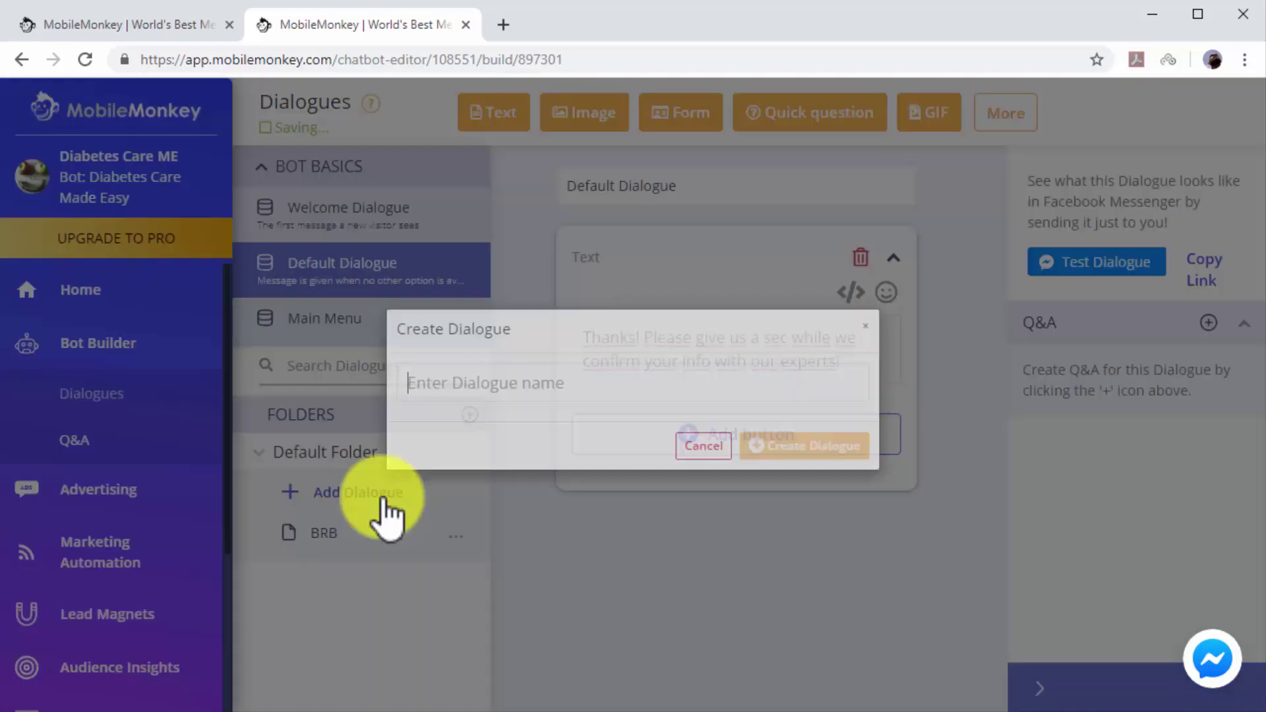
pyautogui.write('Sup')
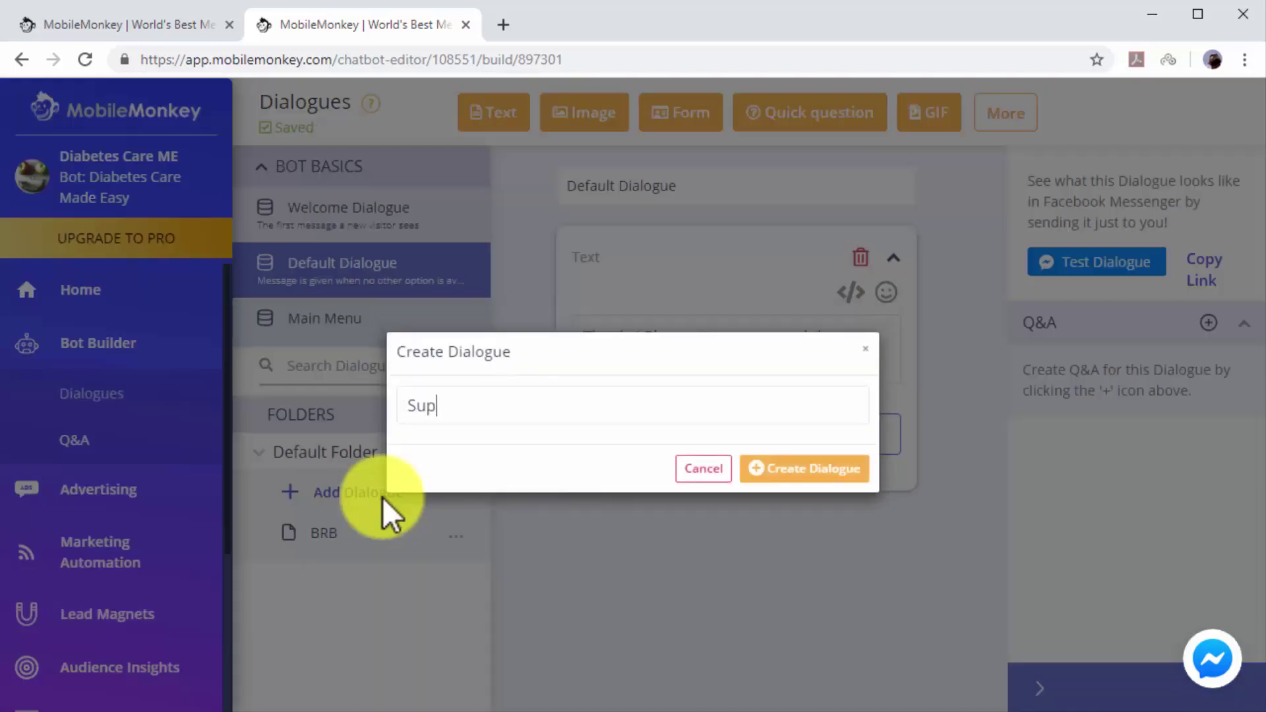
pyautogui.write('port Message 1')
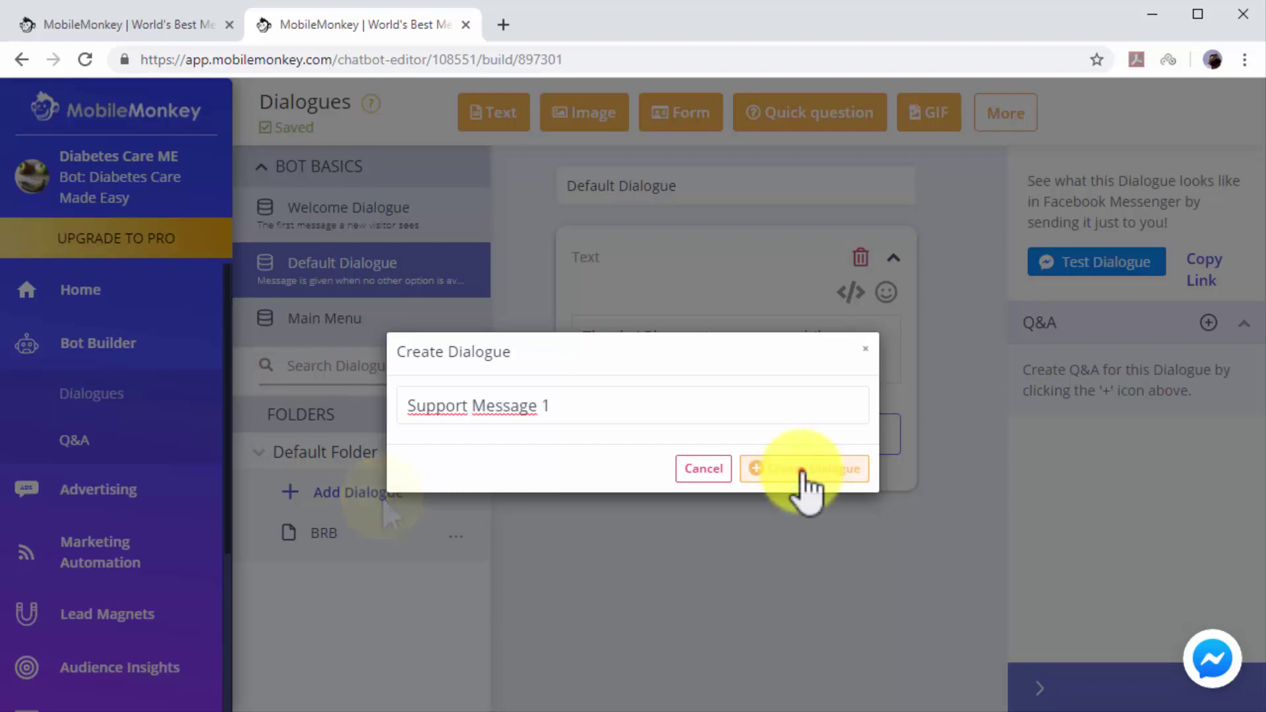
pyautogui.click(801, 469)
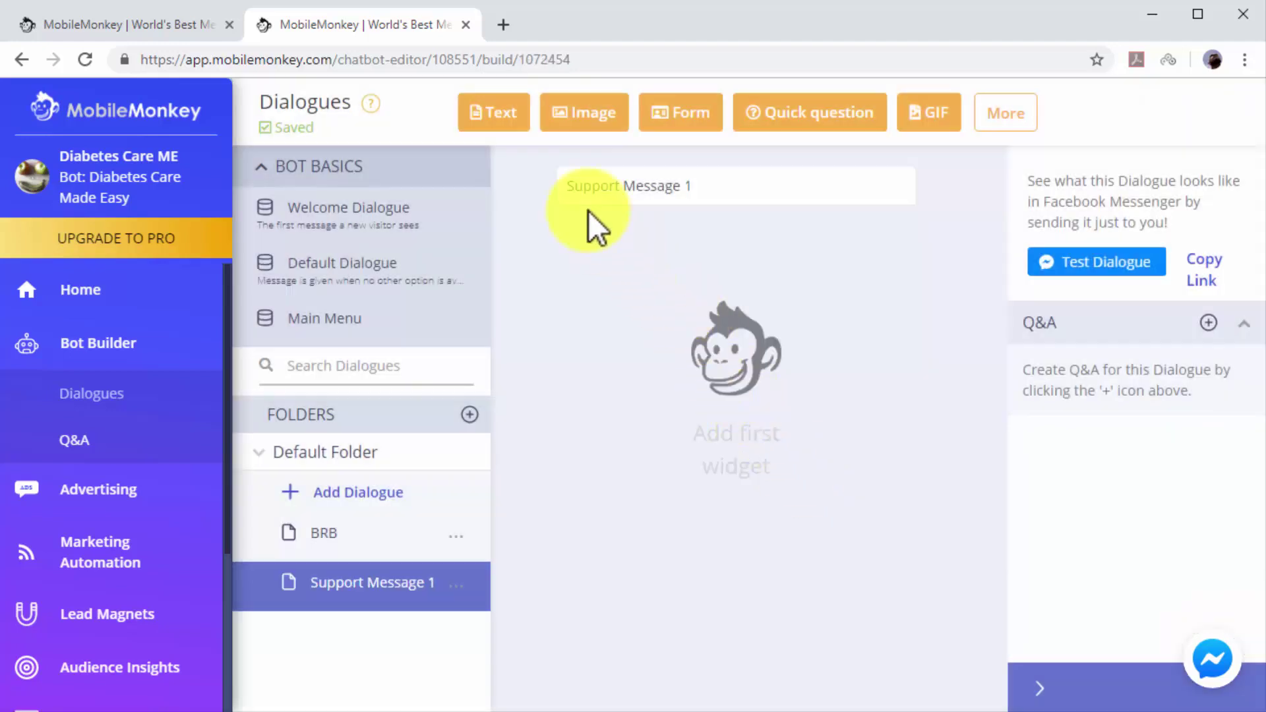
# Step: Add the text 'Ok cool, we might need to check this out further, please stand by!' to Support Message 1
pyautogui.click(504, 120)
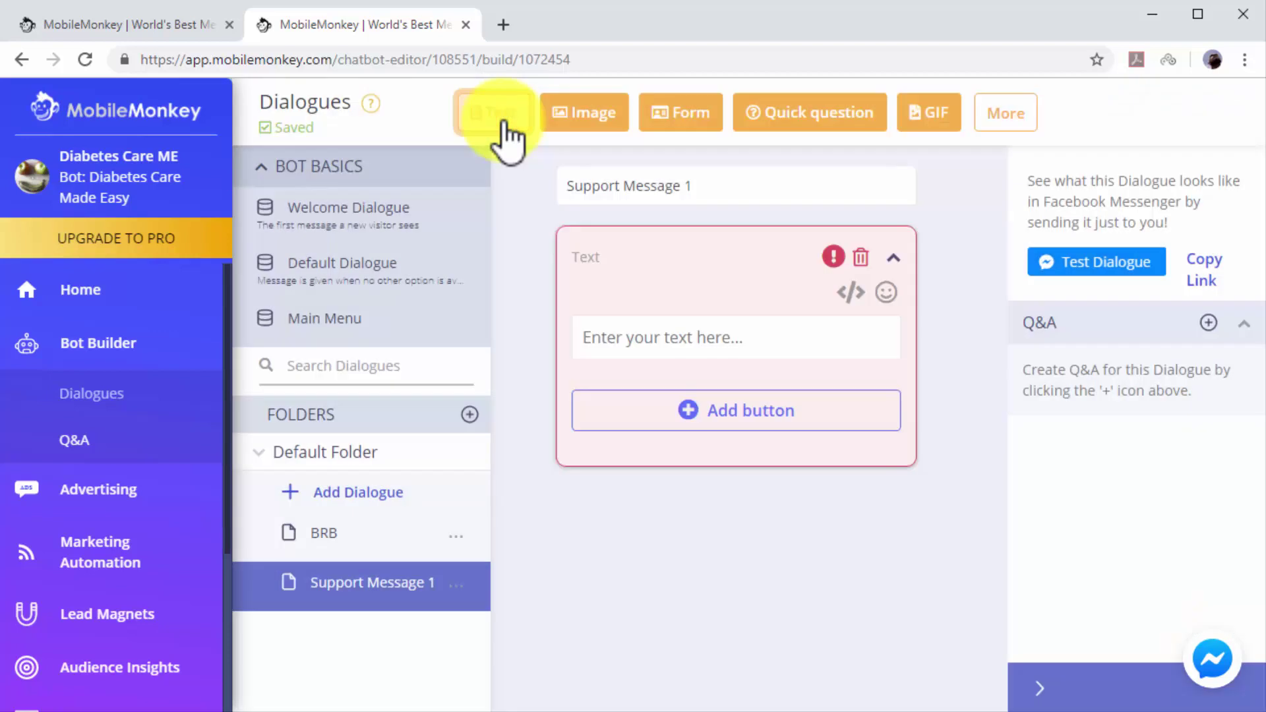
pyautogui.click(656, 335)
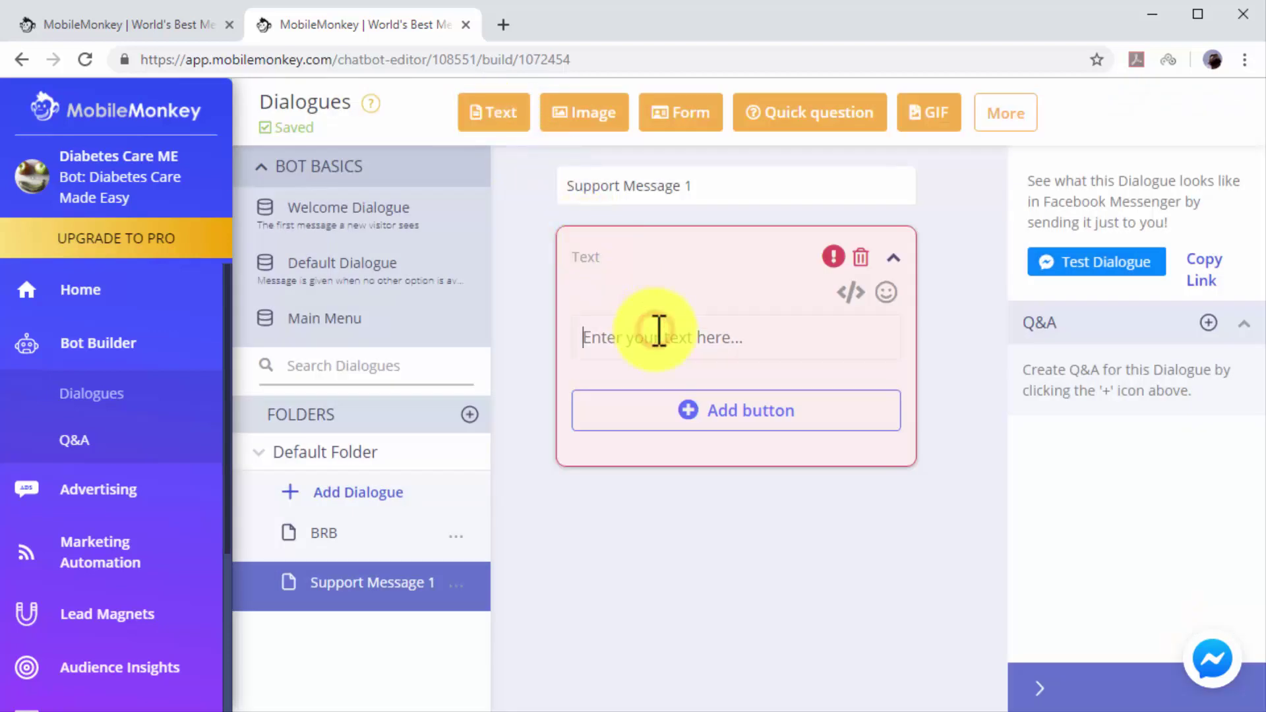
pyautogui.write('Ok cool, ')
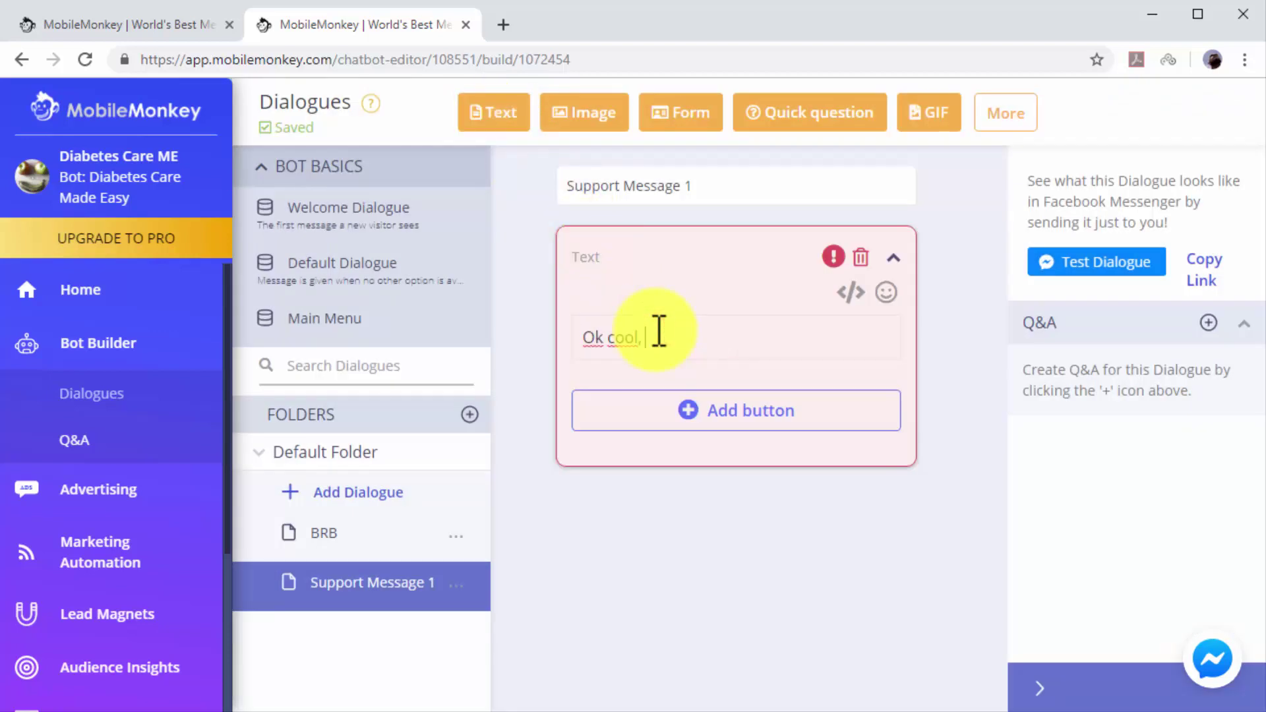
pyautogui.write('we might need to chek')
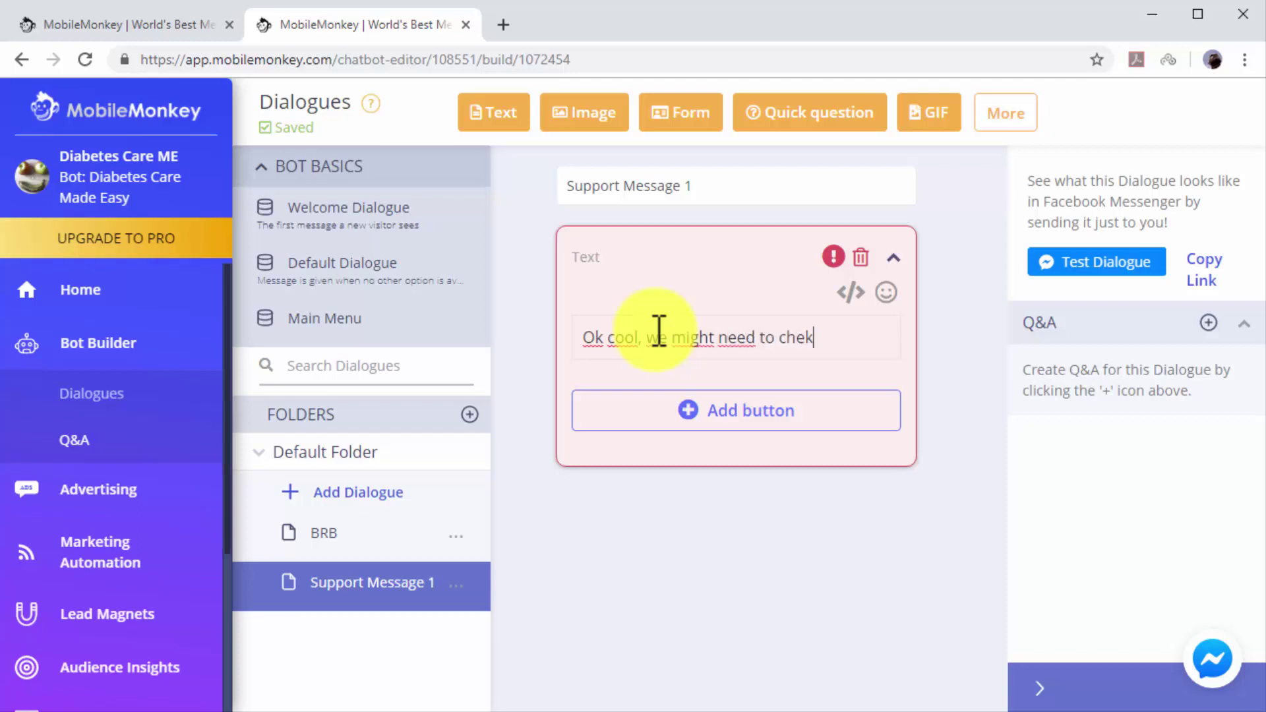
pyautogui.press('BackSpace')
pyautogui.write('ck this out furth')
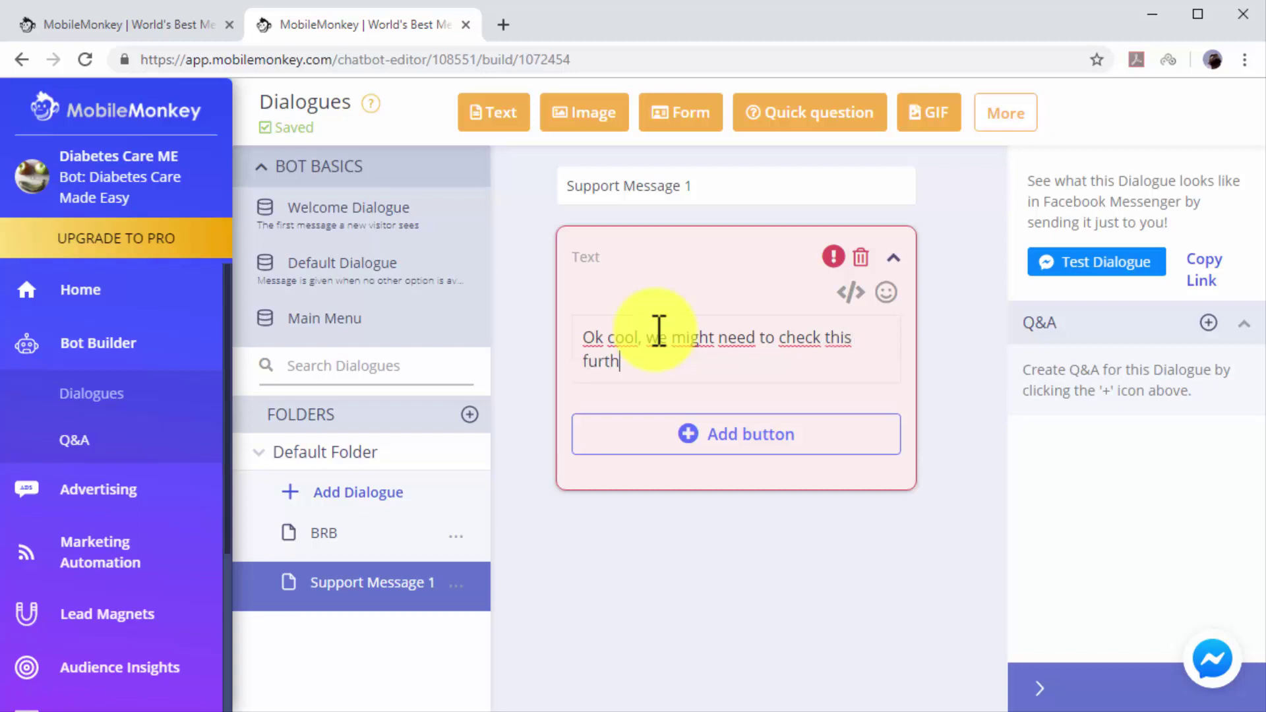
pyautogui.write('er, please stand by!')
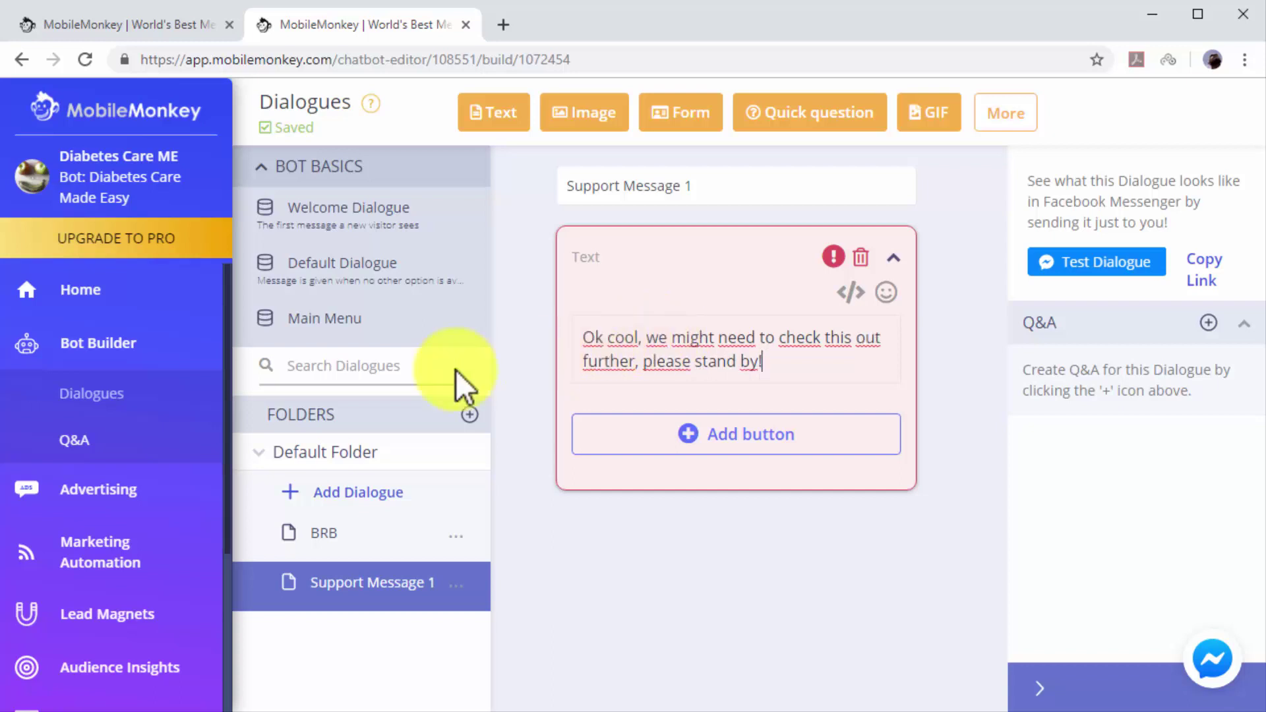
pyautogui.click(142, 449)
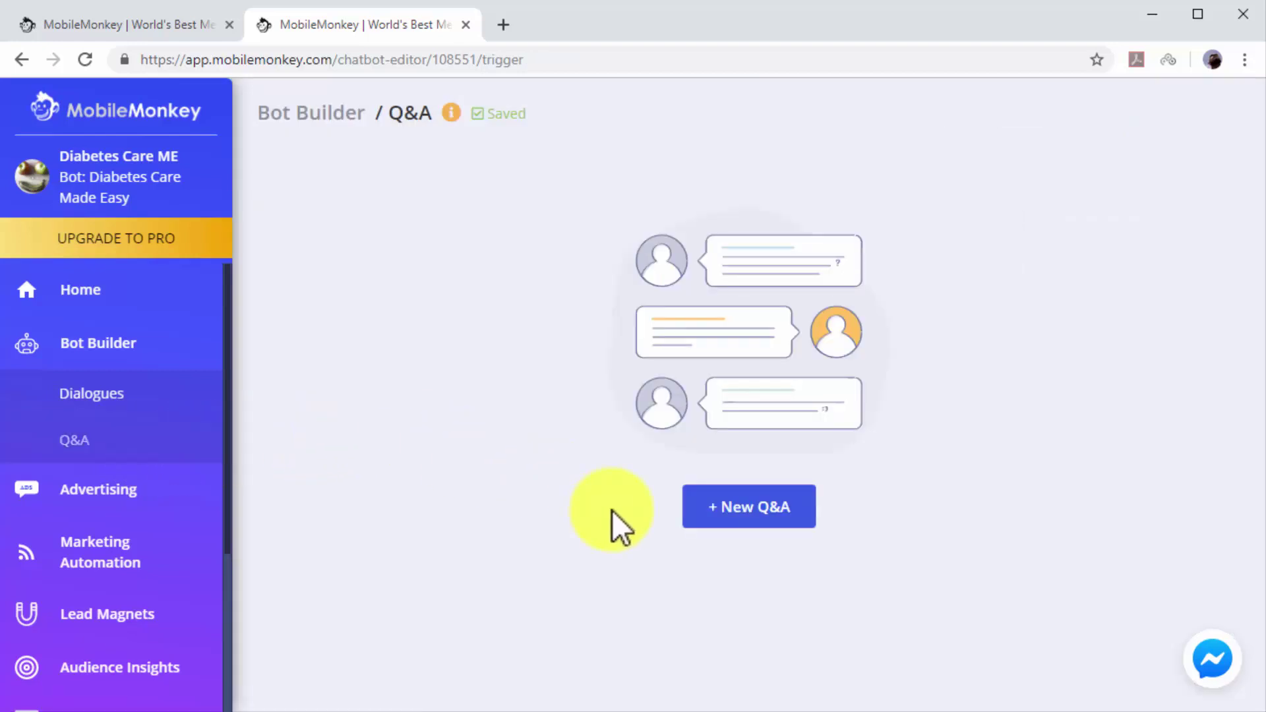
# Step: Create a new Q&A entry triggered by the phrase 'testing kit'
pyautogui.click(701, 518)
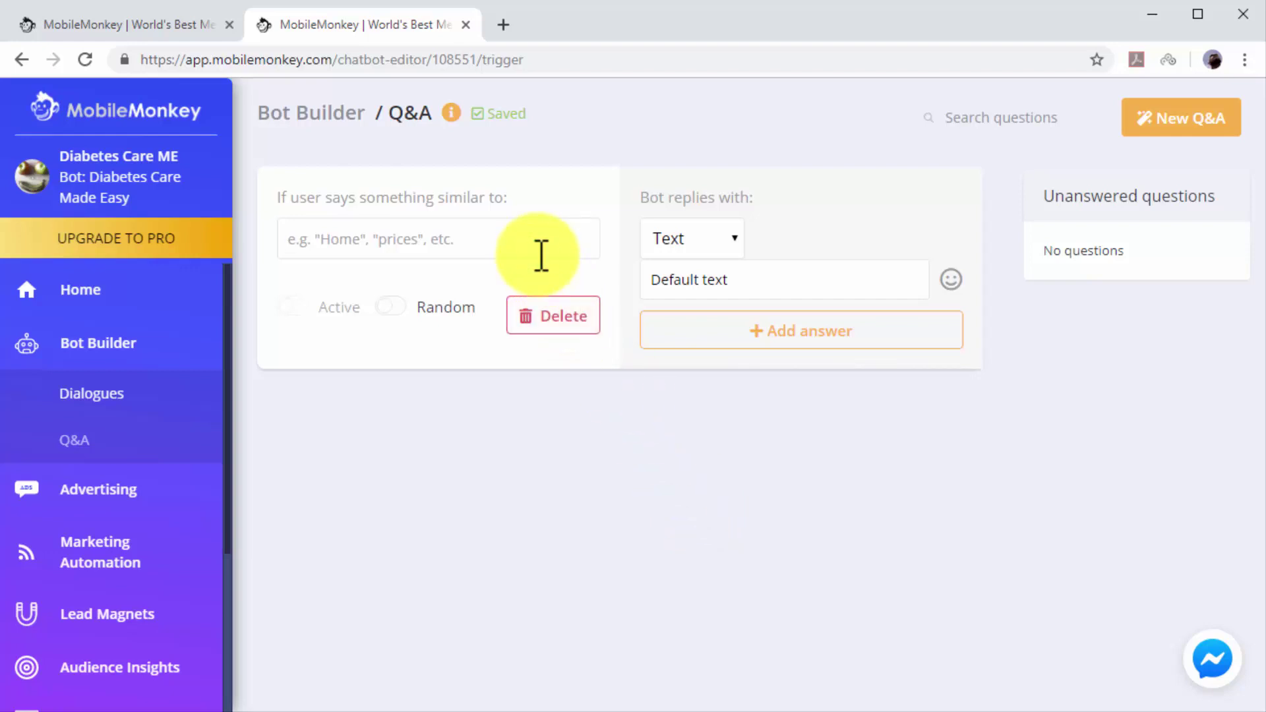
pyautogui.write('testin')
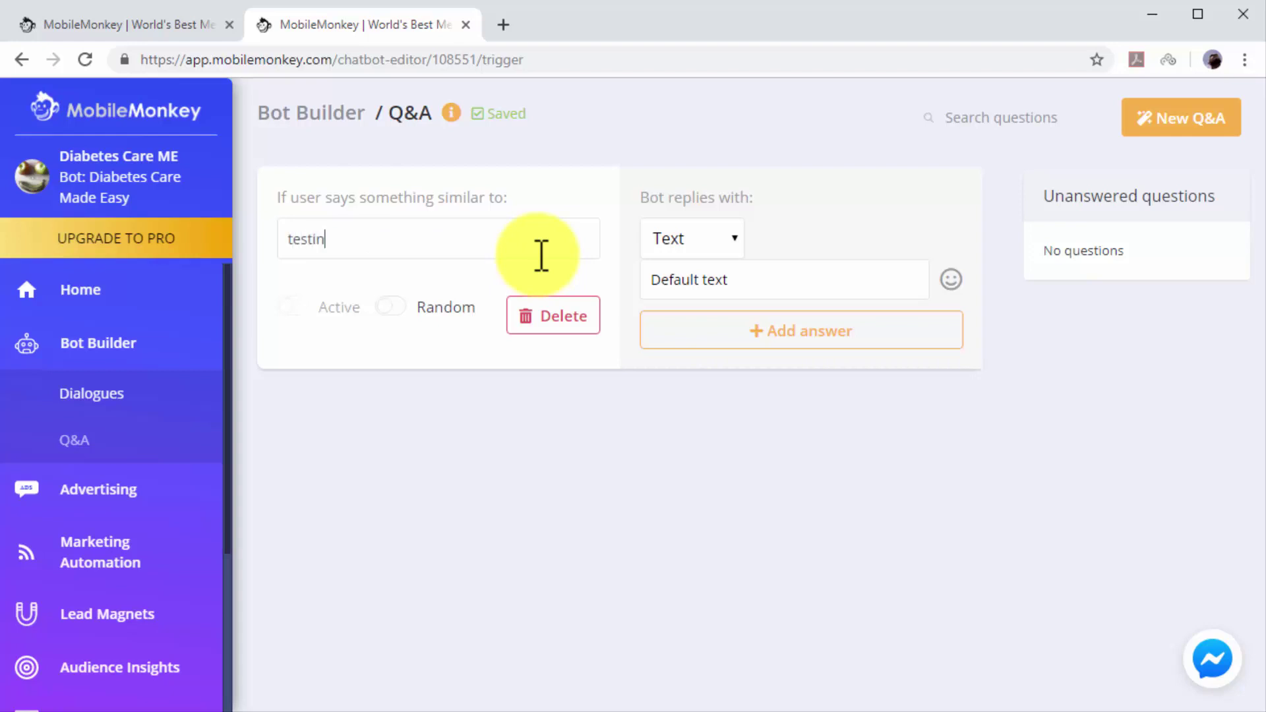
pyautogui.write('g kit')
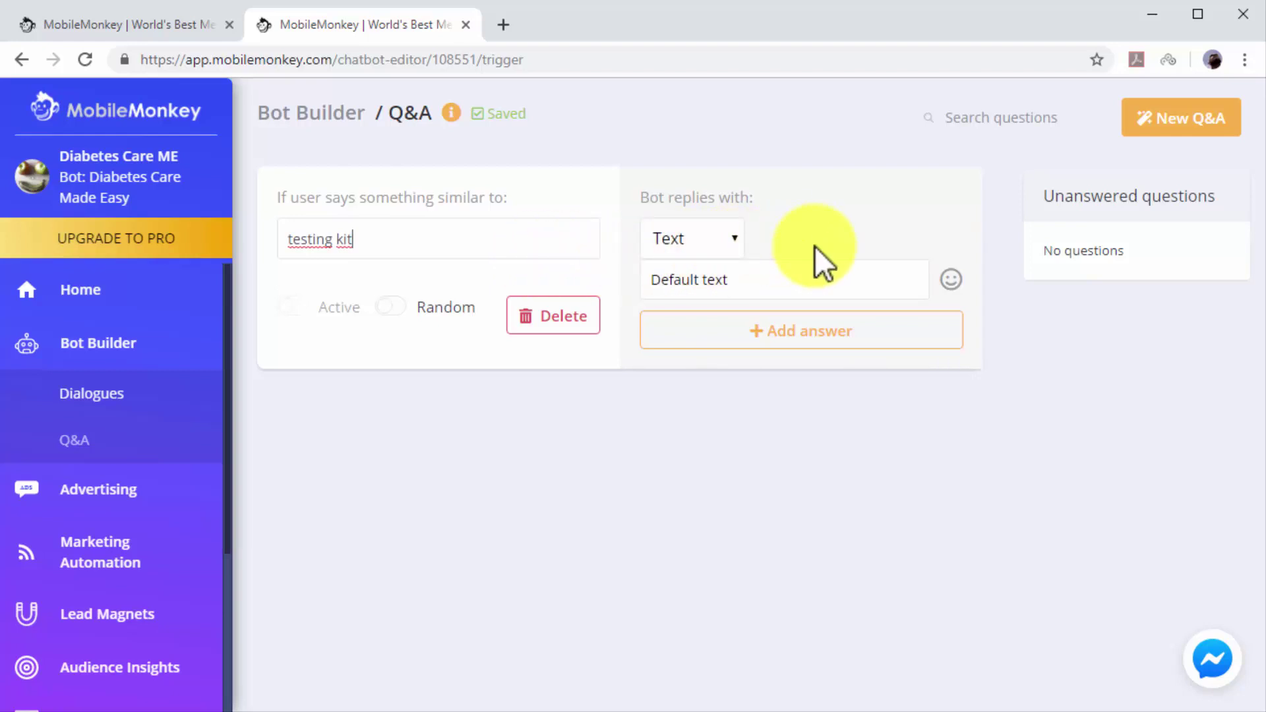
# Step: Set the testing kit reply to the Contour Blood Monitoring Kit Amazon message plus pasted link
pyautogui.click(744, 244)
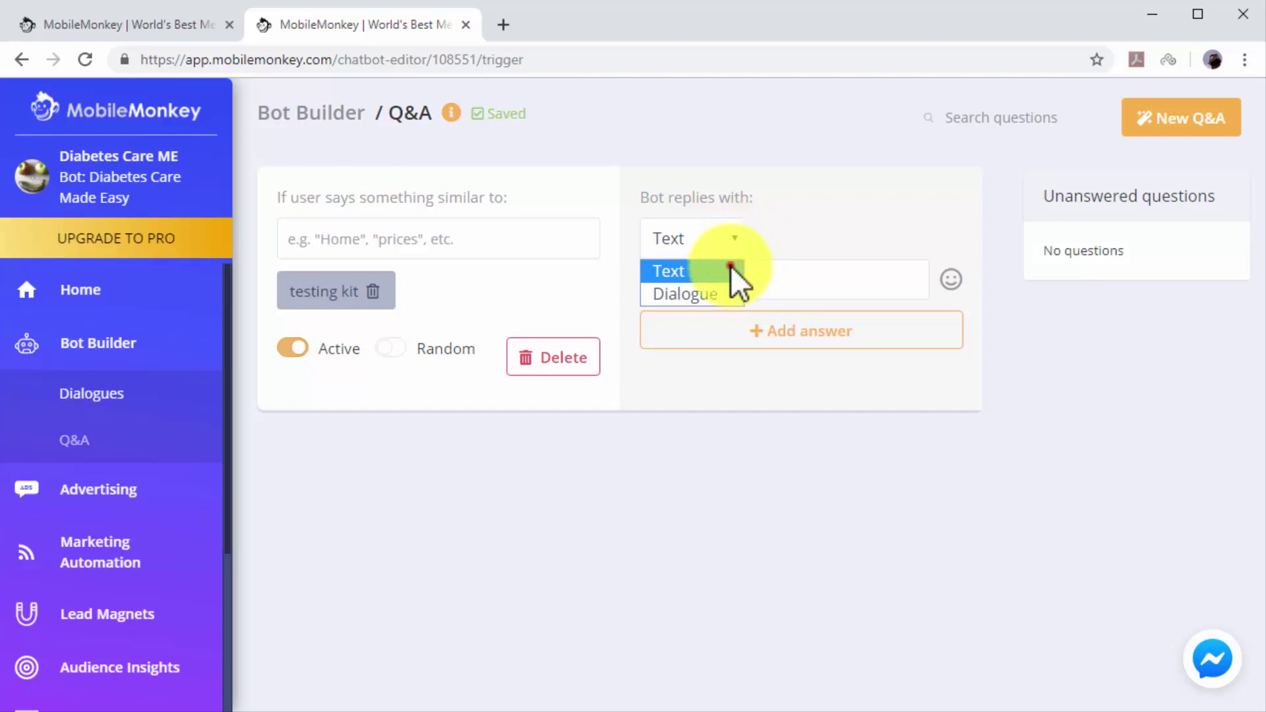
pyautogui.click(731, 270)
pyautogui.click(750, 277)
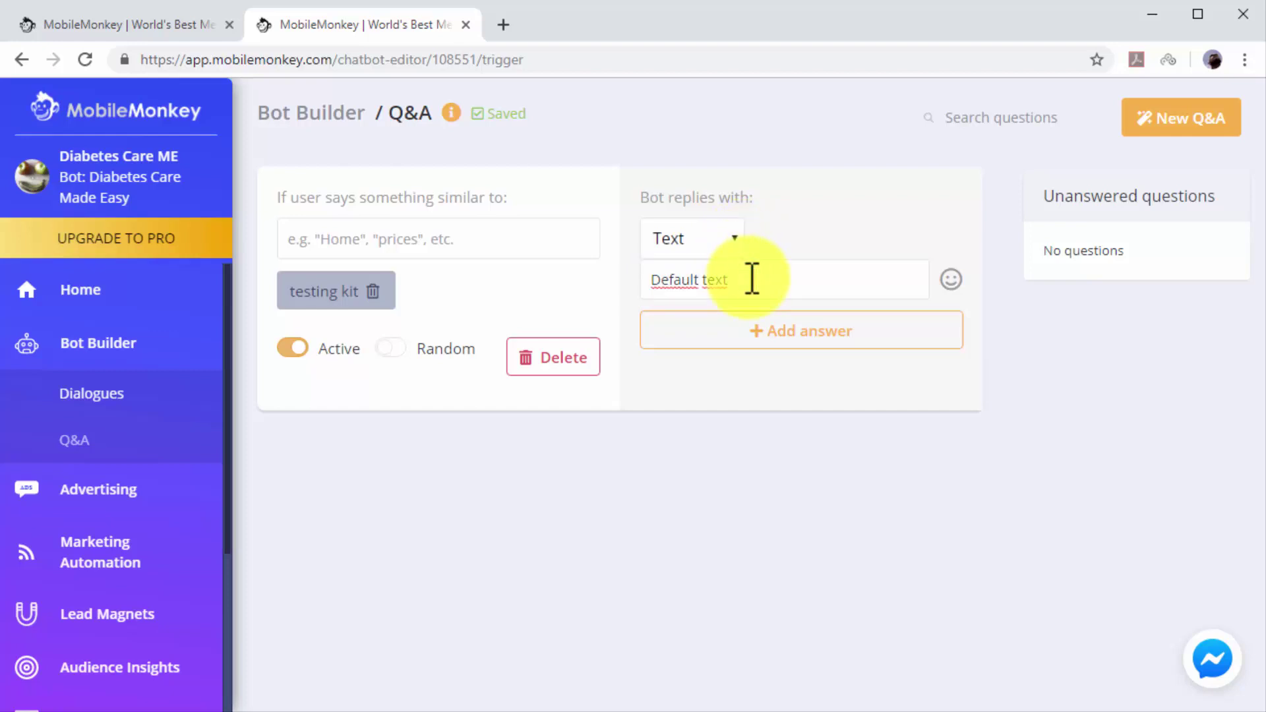
pyautogui.press('BackSpace')
pyautogui.press('BackSpace')
pyautogui.press('BackSpace')
pyautogui.press('BackSpace')
pyautogui.press('BackSpace')
pyautogui.press('BackSpace')
pyautogui.press('BackSpace')
pyautogui.press('BackSpace')
pyautogui.press('BackSpace')
pyautogui.press('BackSpace')
pyautogui.press('BackSpace')
pyautogui.press('BackSpace')
pyautogui.write('You might want to check the Contour ')
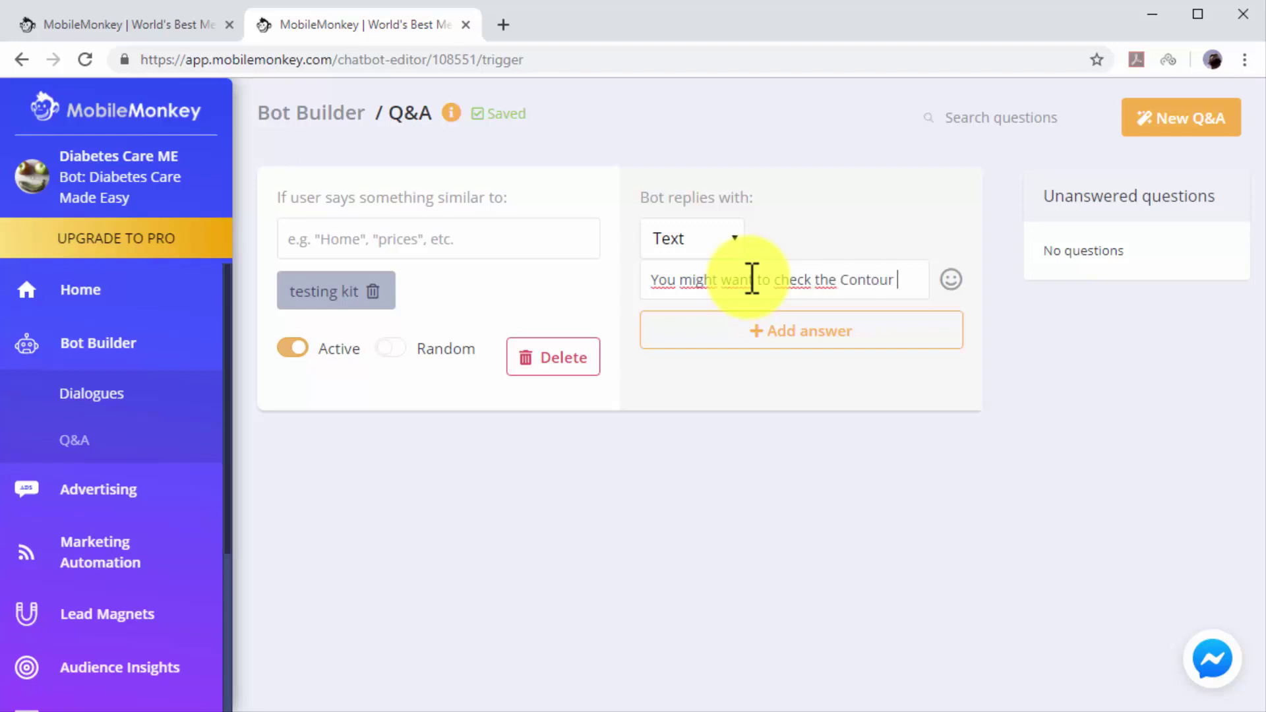
pyautogui.write('Blood Monit')
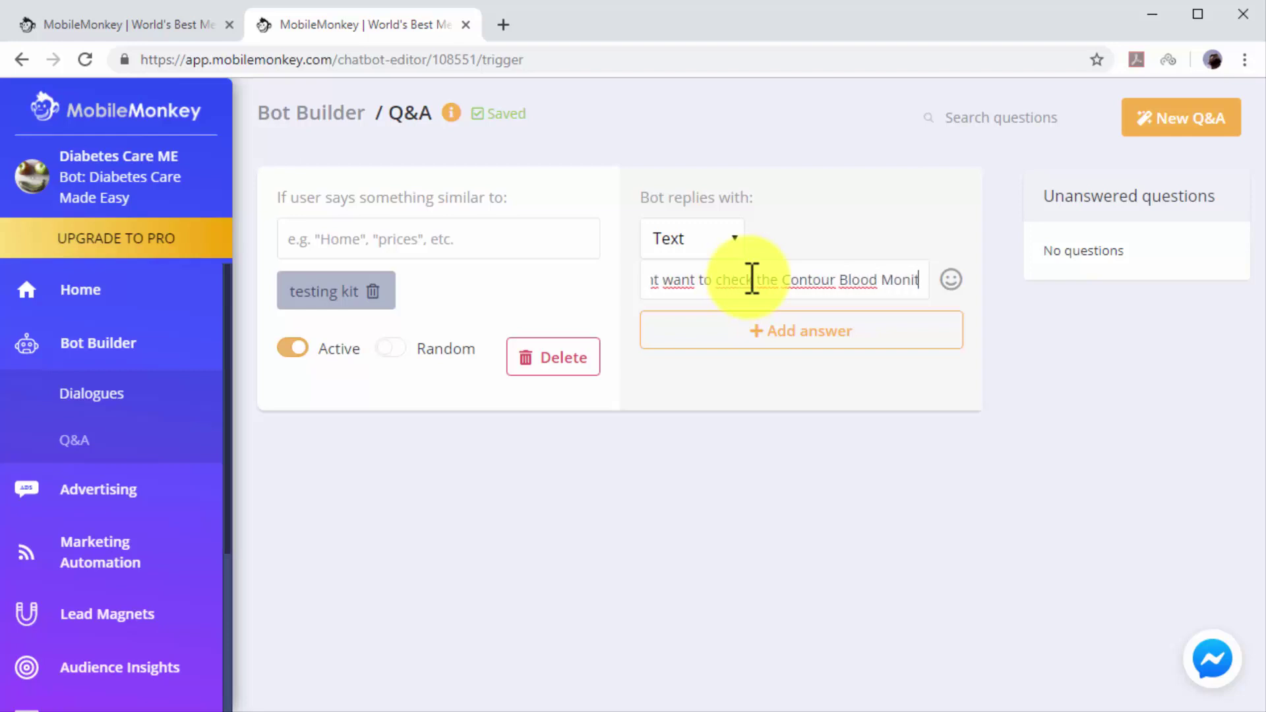
pyautogui.write('oring Kit, out now on ')
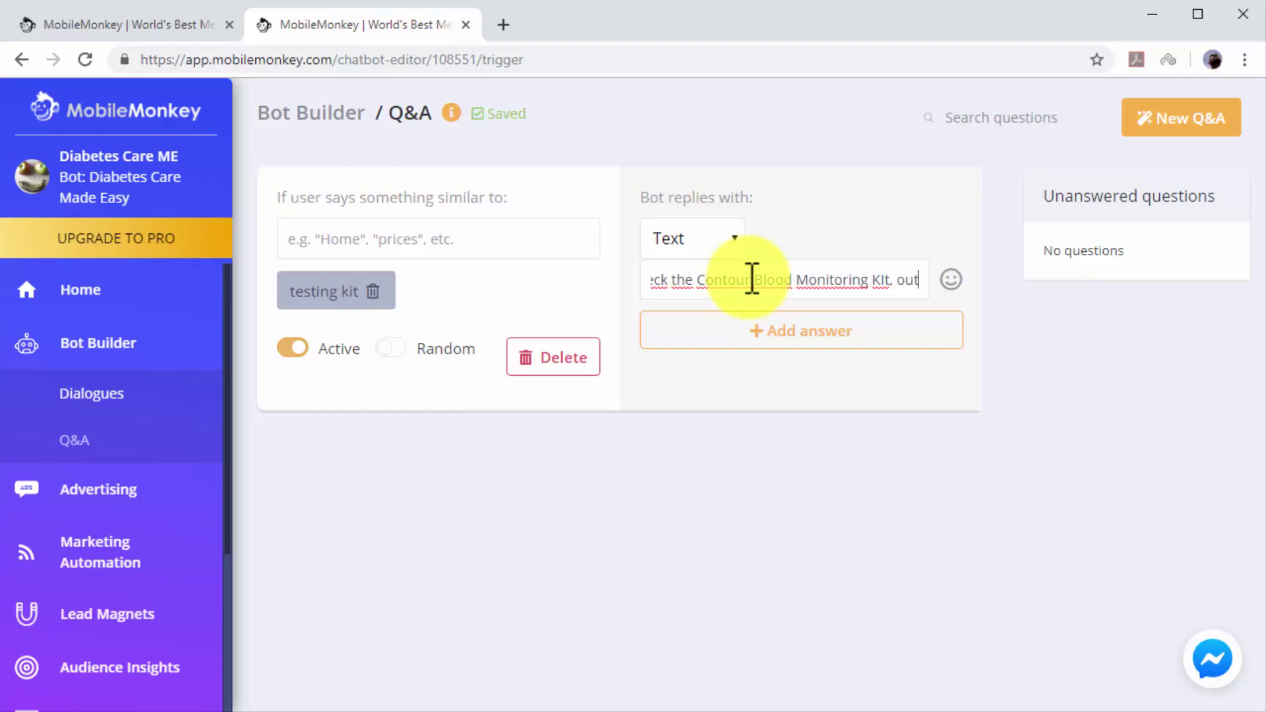
pyautogui.write('Amazon!')
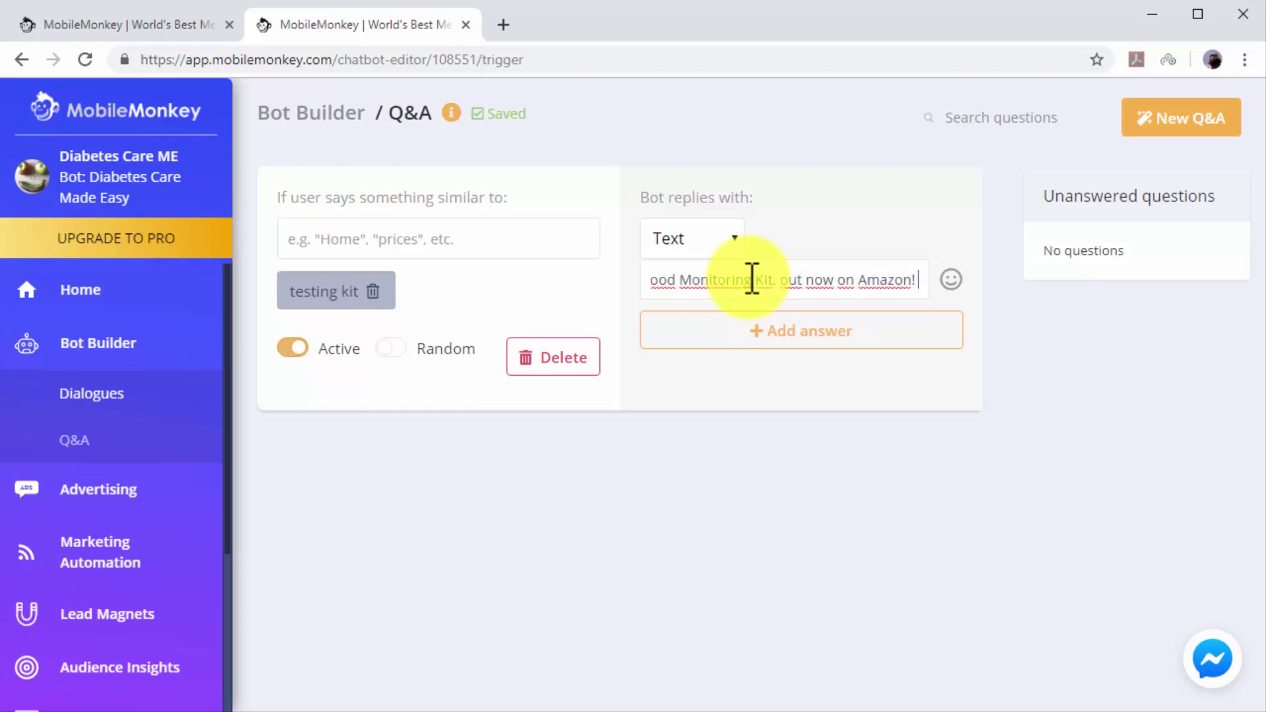
pyautogui.hotkey('ctrl', 'v')
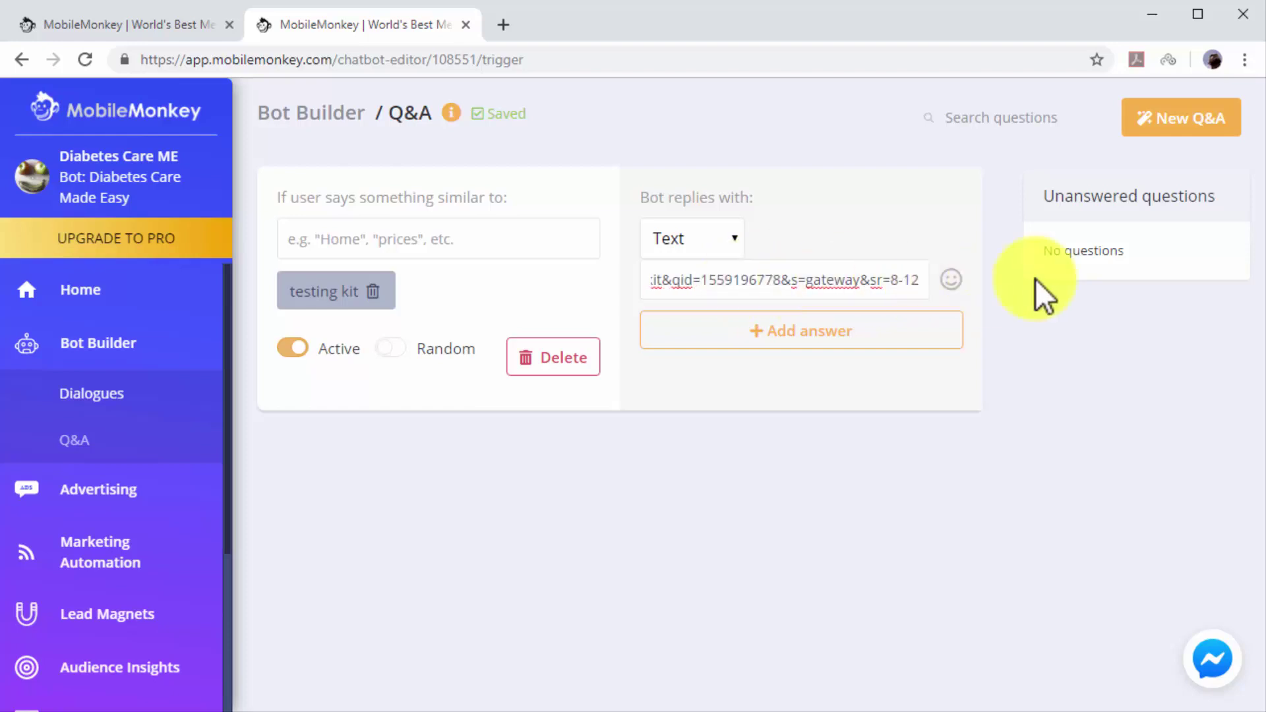
pyautogui.click(1165, 141)
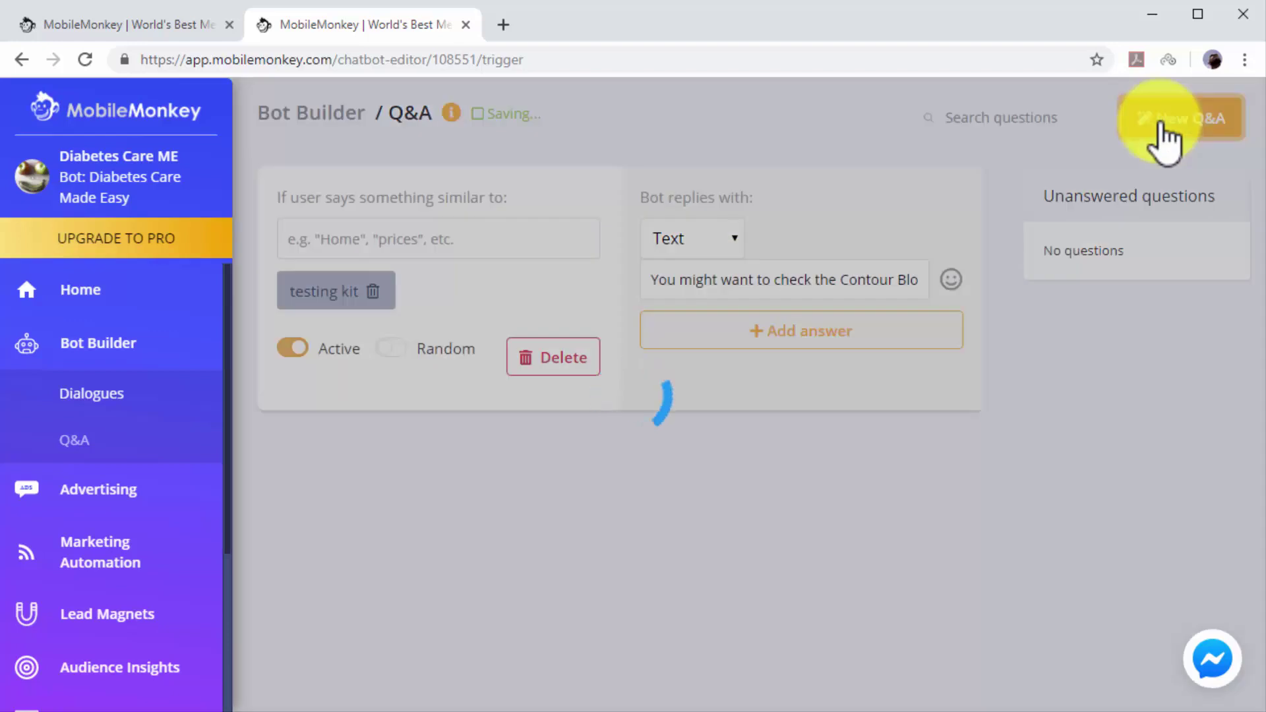